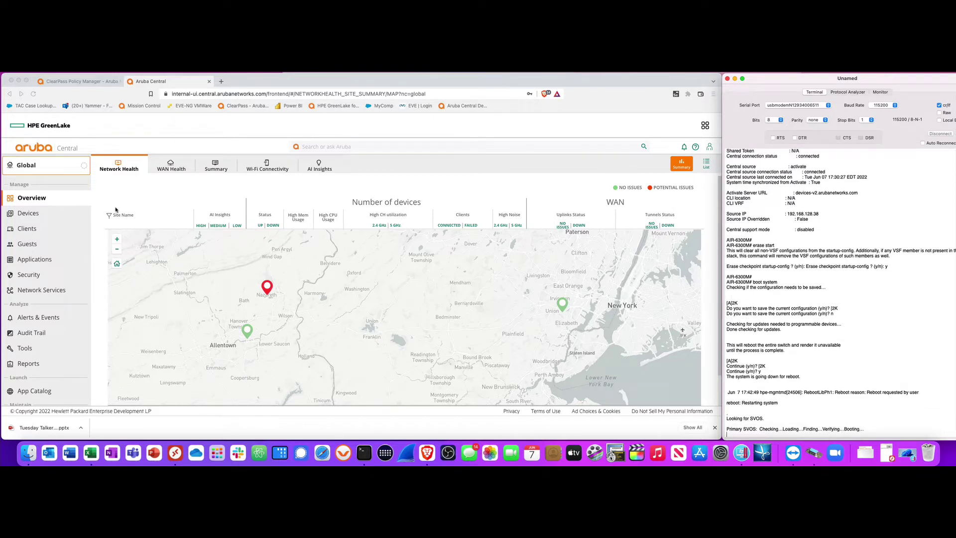
Switch to the Dynamic-Configuration group and show its switch templates, listing 6300-Dynamic
left_click(45, 173)
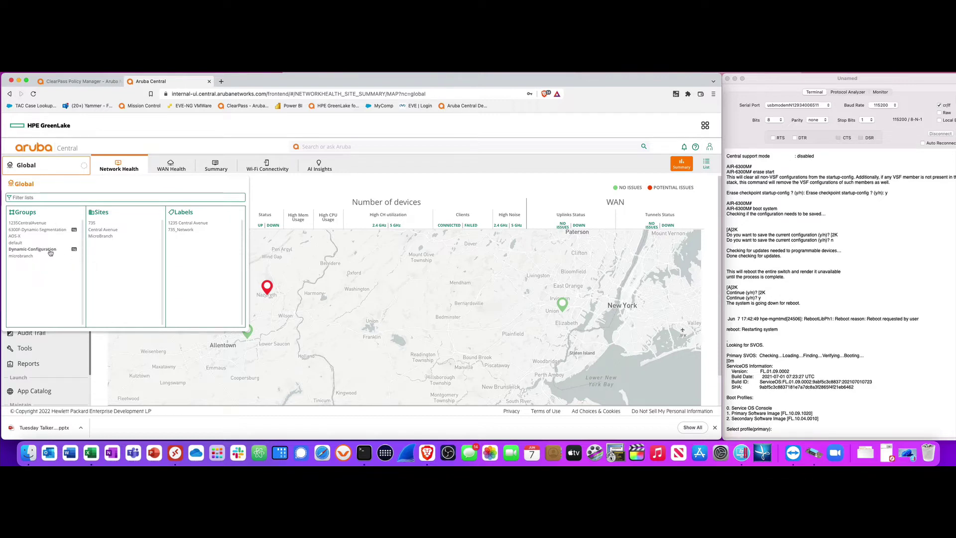
left_click(49, 249)
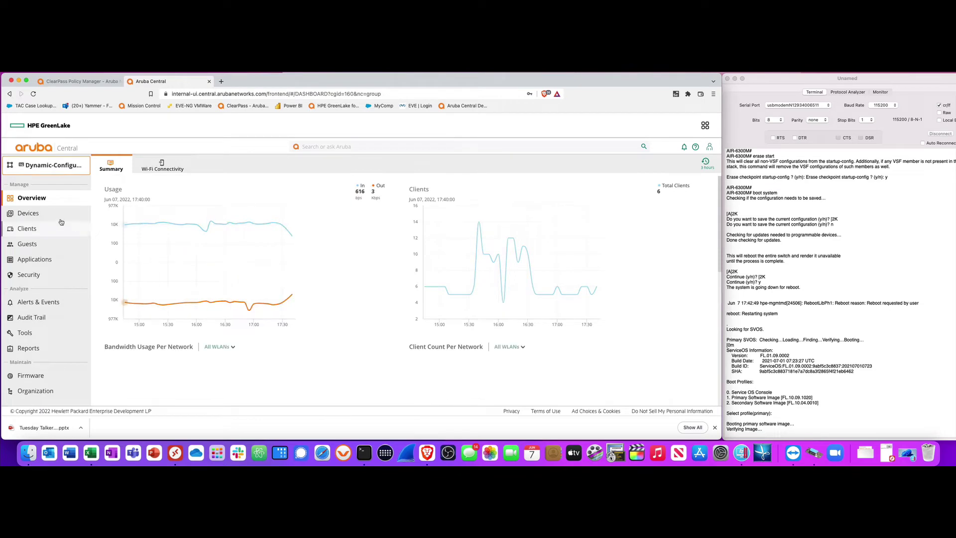
left_click(45, 218)
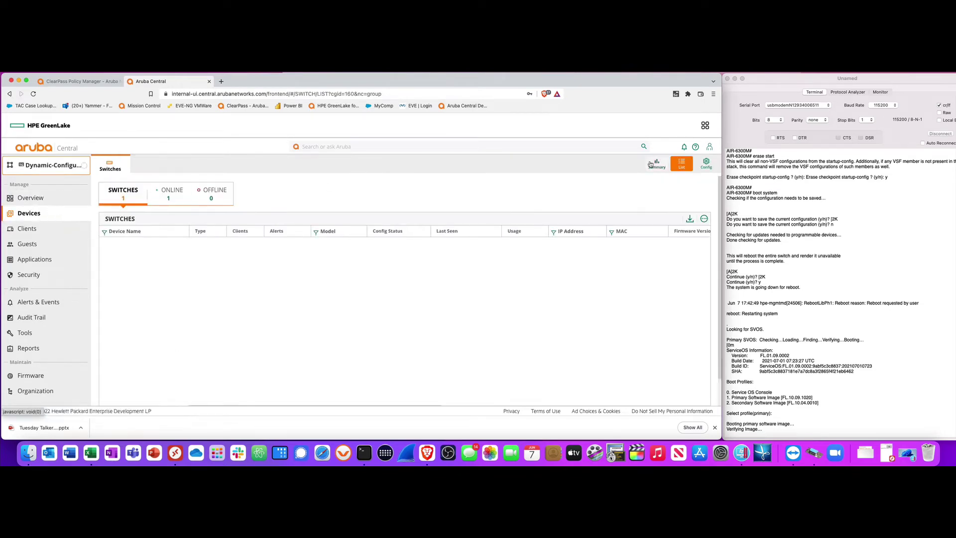
left_click(705, 167)
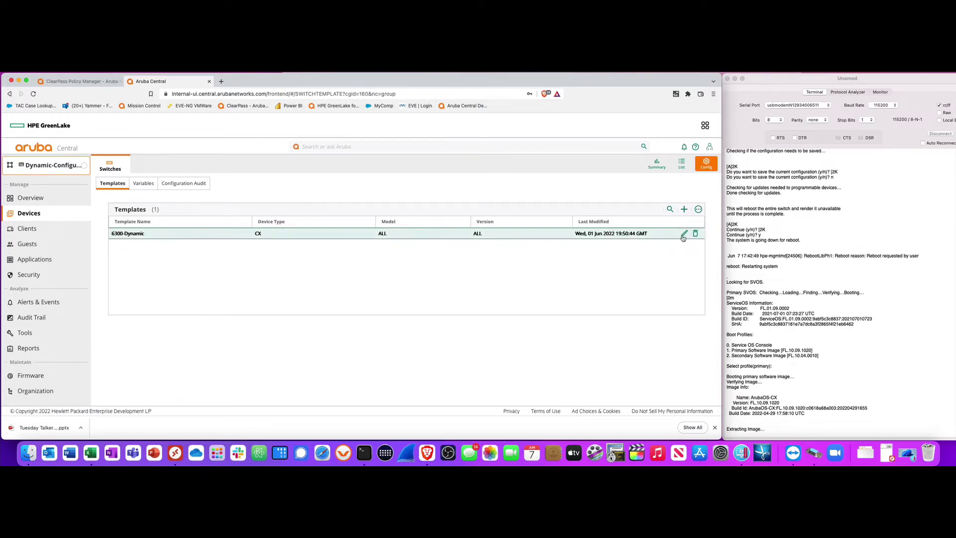
Review the _sys_hostname, _sys_lan_mac, _sys_serial and _vlan_128_ip variables, then go back to templates
left_click(146, 190)
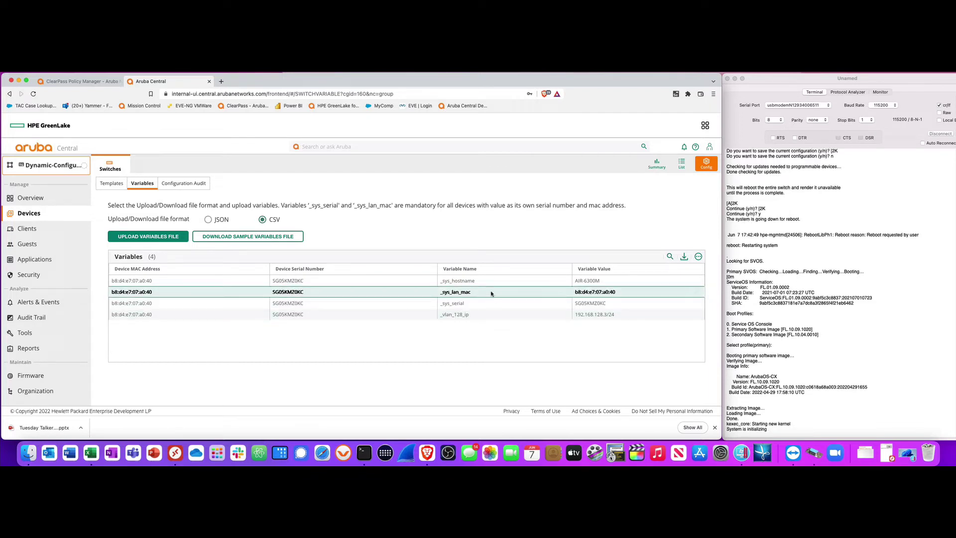
mouse_move(483, 282)
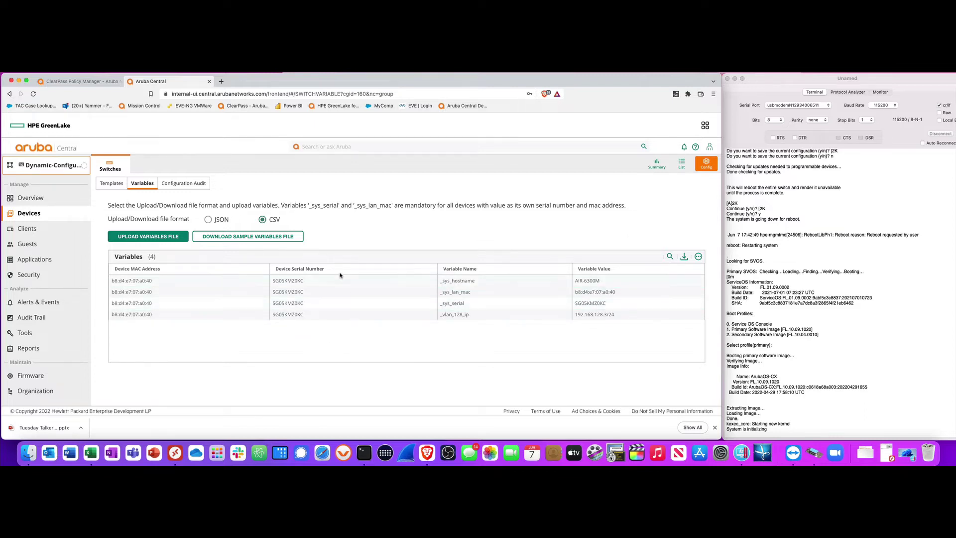
left_click(113, 184)
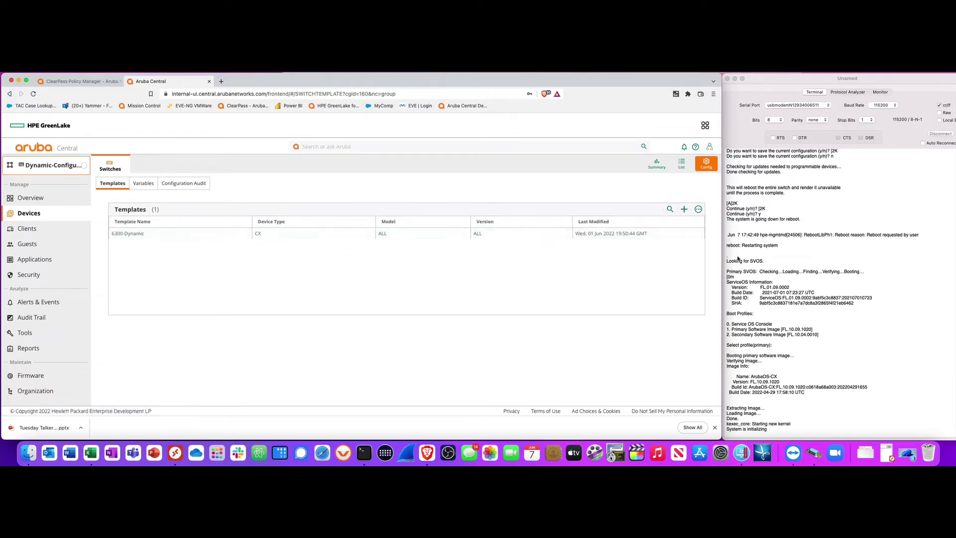
Open 6300-Dynamic for editing and locate its RADIUS server 192.168.128.9 lines
left_click(683, 234)
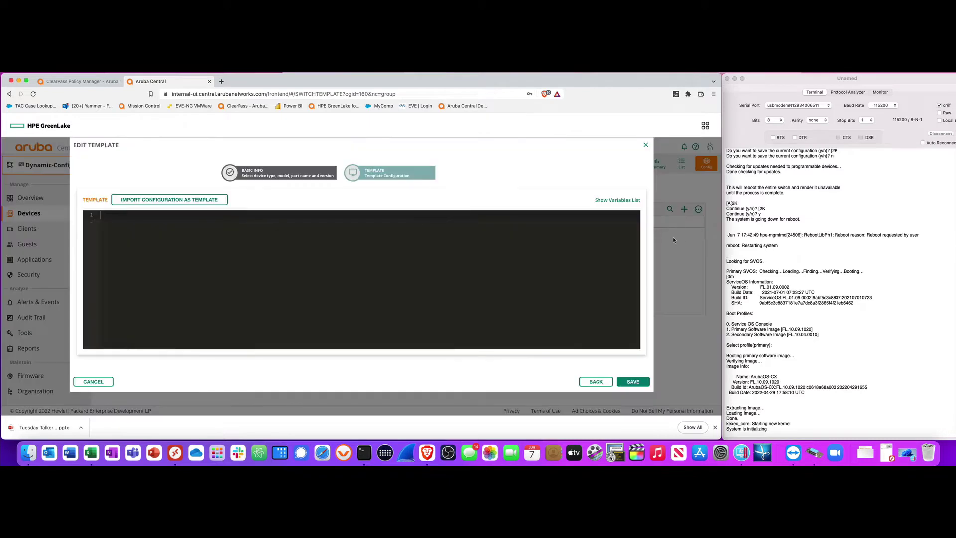
scroll(365, 273, "down", 10)
scroll(366, 274, "down", 10)
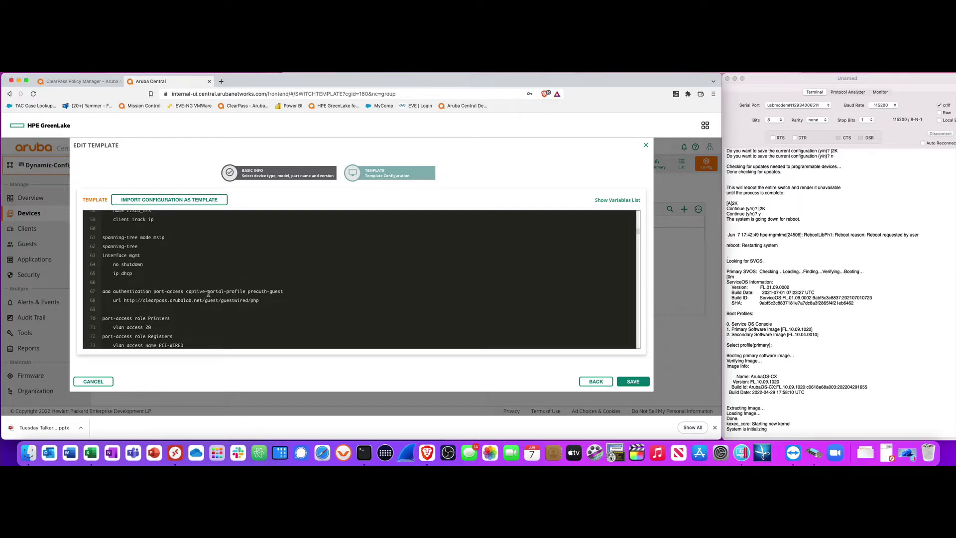
scroll(212, 343, "up", 20)
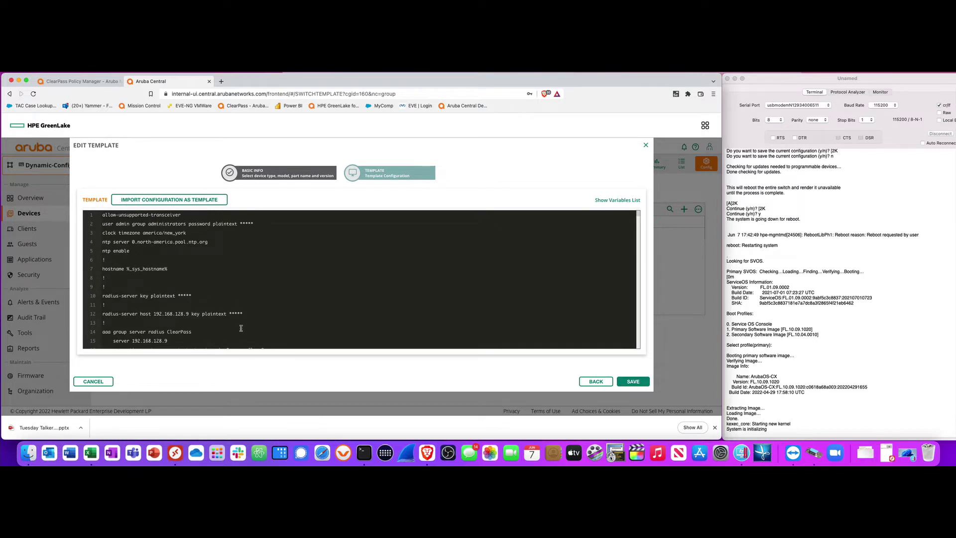
scroll(240, 328, "down", 3)
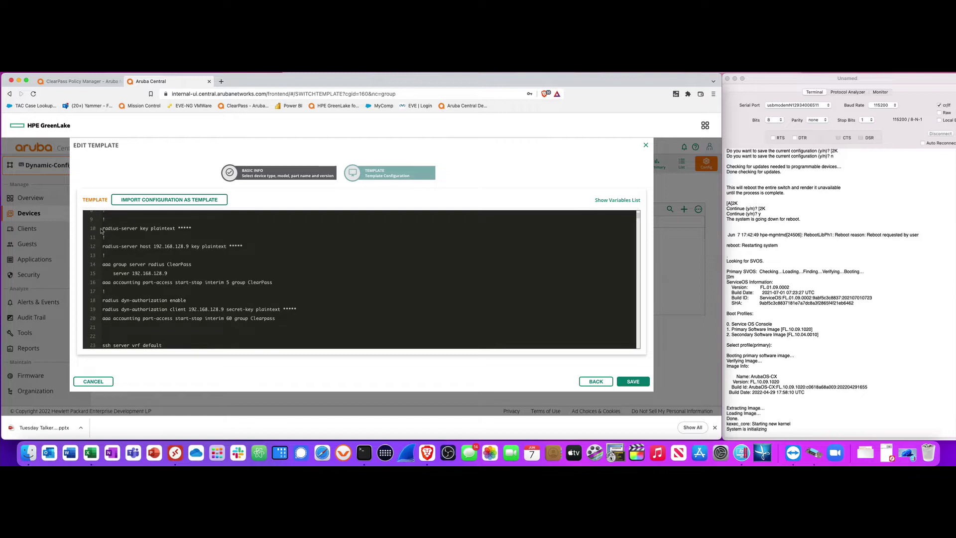
left_click_drag(102, 228, 131, 264)
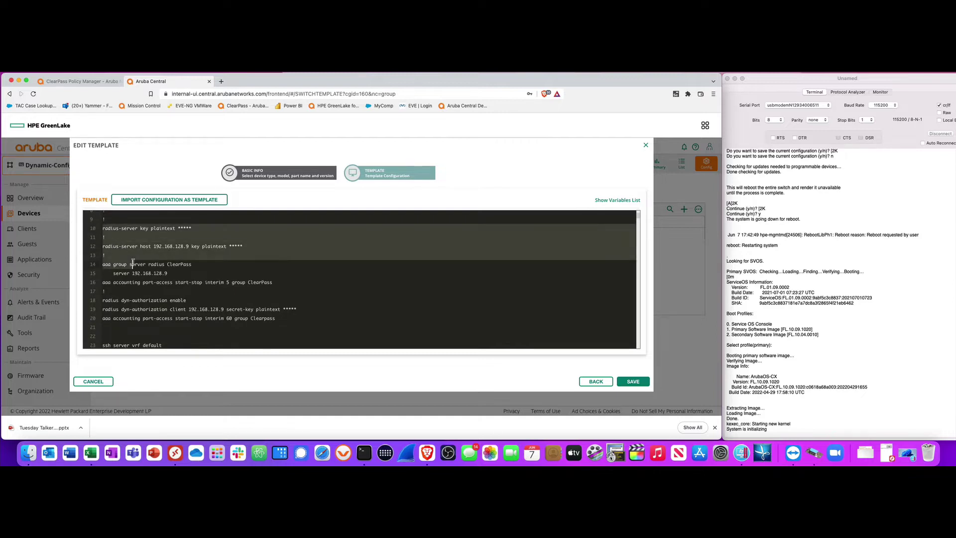
scroll(305, 325, "up", 3)
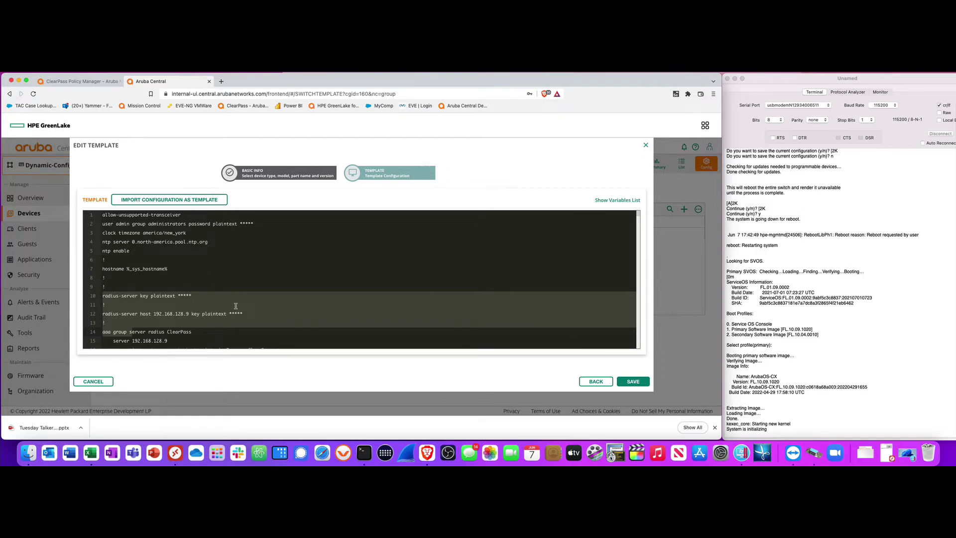
scroll(235, 306, "down", 2)
scroll(236, 306, "down", 2)
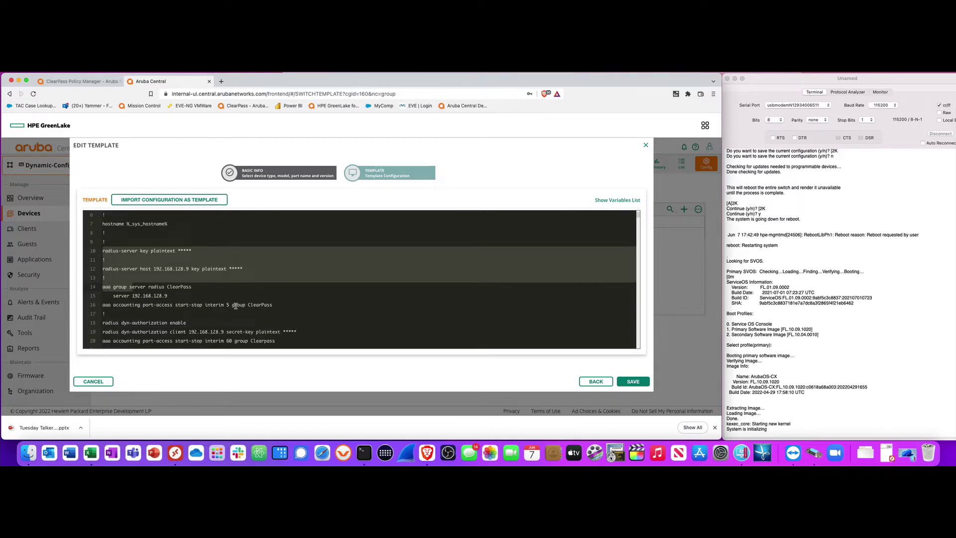
left_click(275, 304)
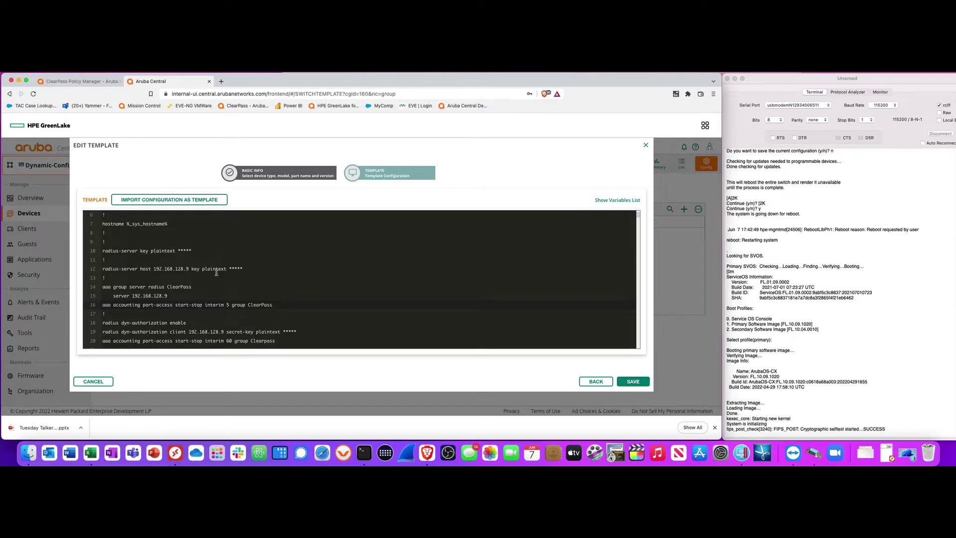
Highlight the RADIUS and ClearPass AAA block (lines 10–20) and cross-check ClearPass Access Tracker
scroll(223, 286, "down", 2)
left_click_drag(102, 229, 288, 318)
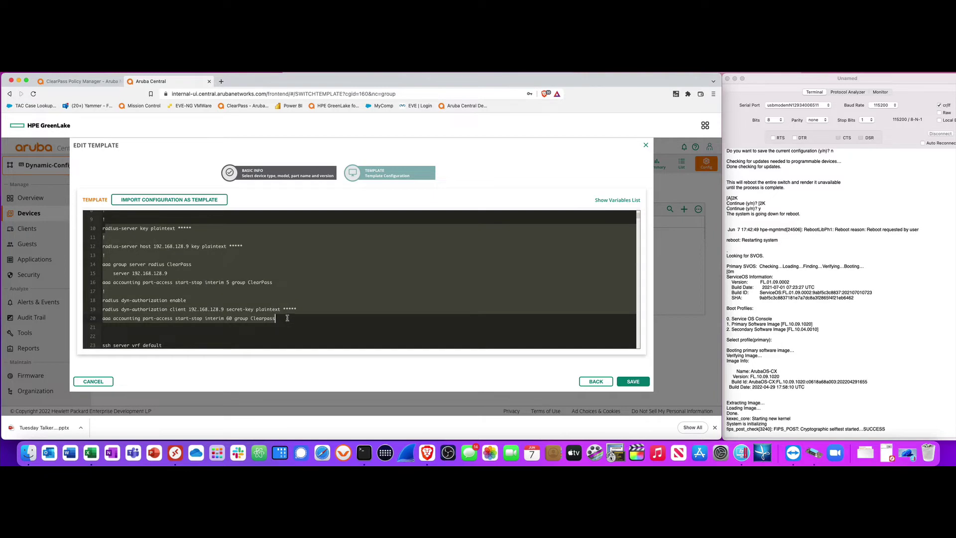
left_click(80, 81)
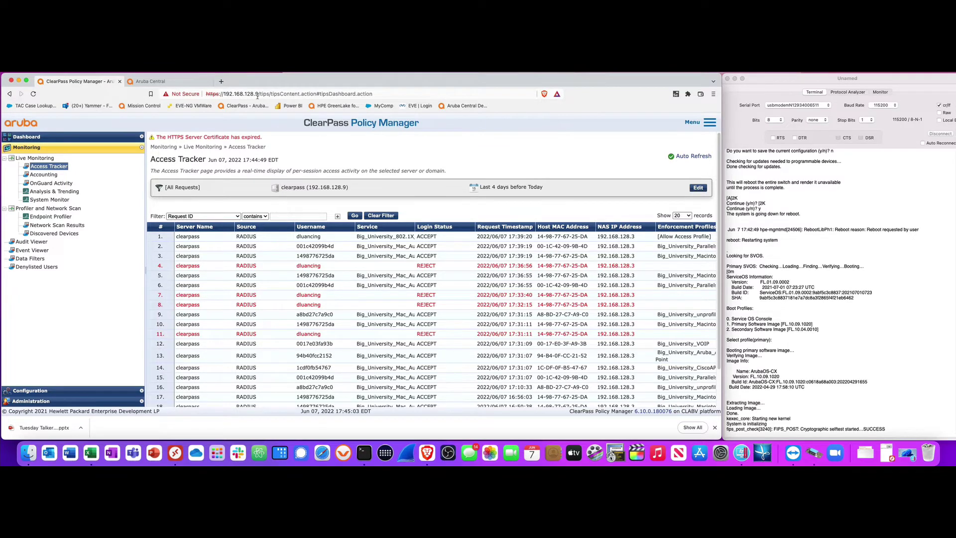
left_click(174, 82)
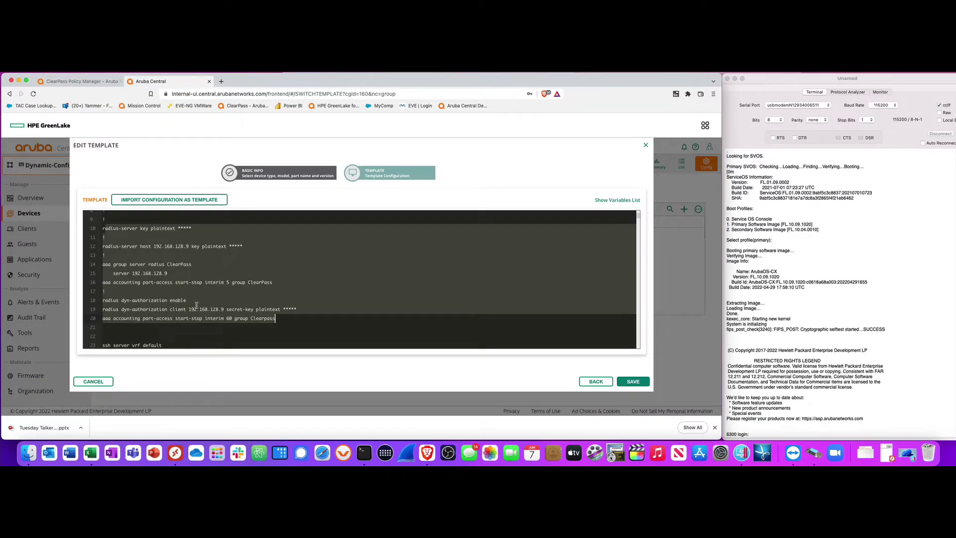
scroll(248, 308, "down", 5)
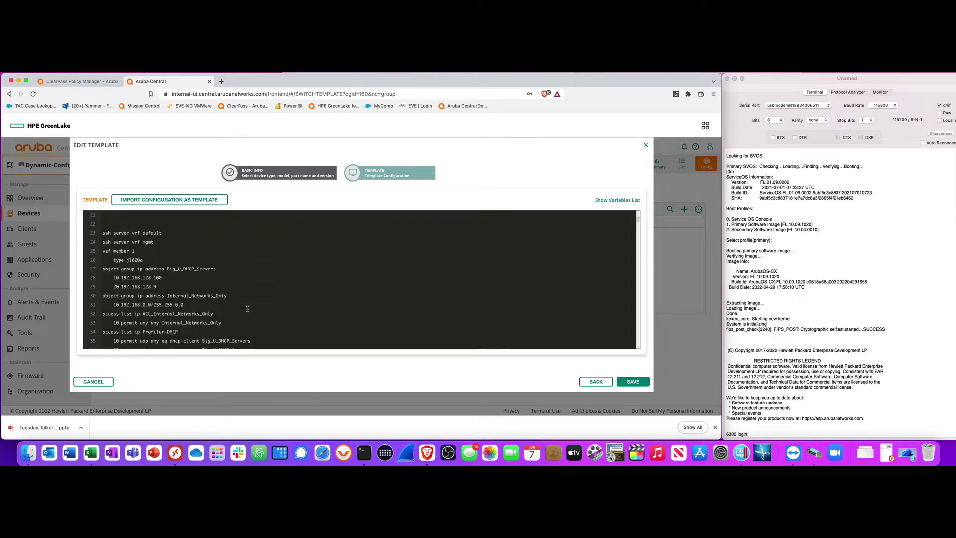
scroll(248, 309, "down", 10)
scroll(247, 309, "down", 7)
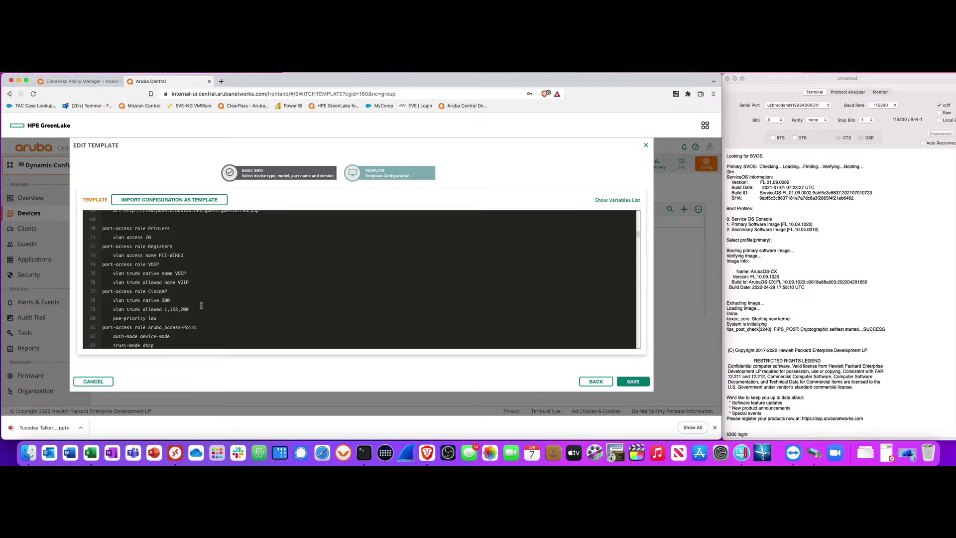
scroll(214, 318, "down", 5)
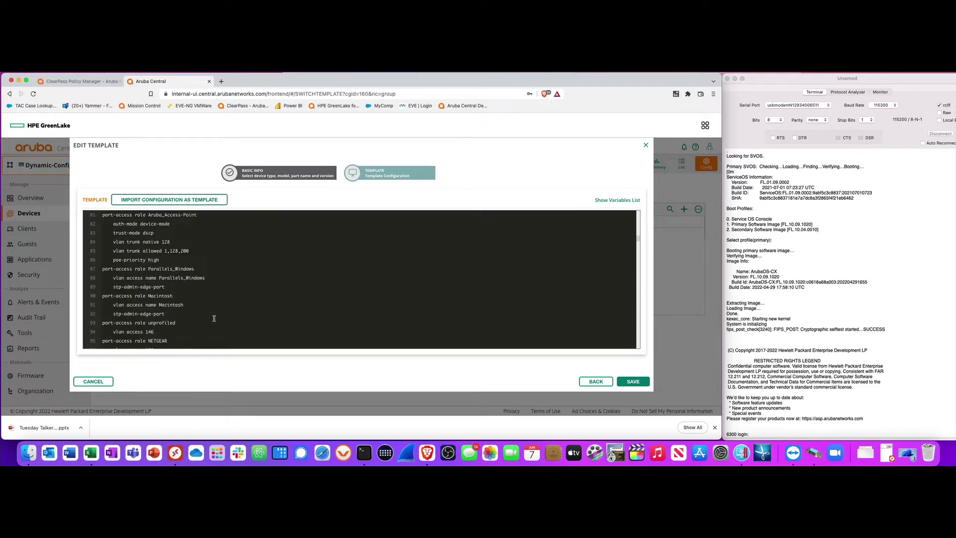
left_click_drag(194, 269, 175, 269)
scroll(244, 334, "down", 3)
scroll(243, 334, "up", 4)
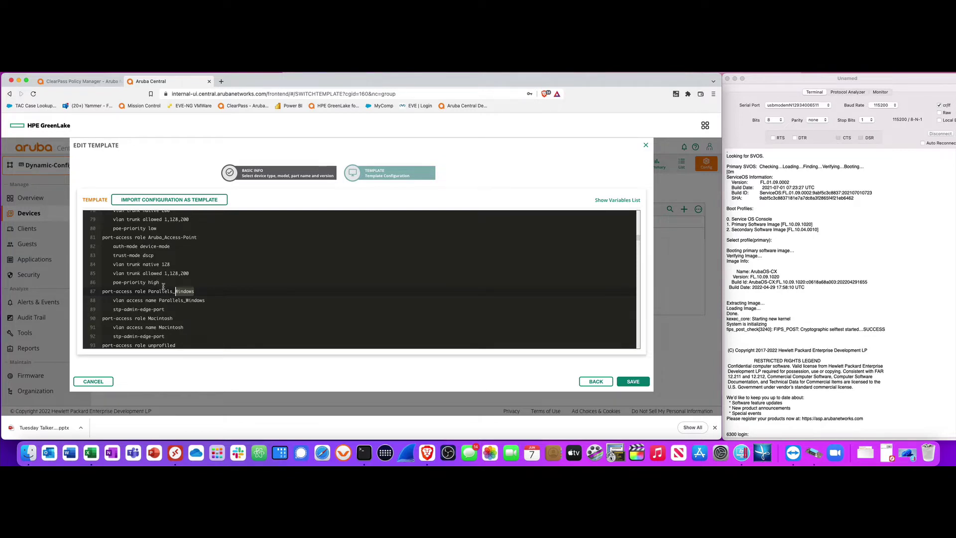
scroll(252, 311, "down", 5)
scroll(253, 311, "down", 6)
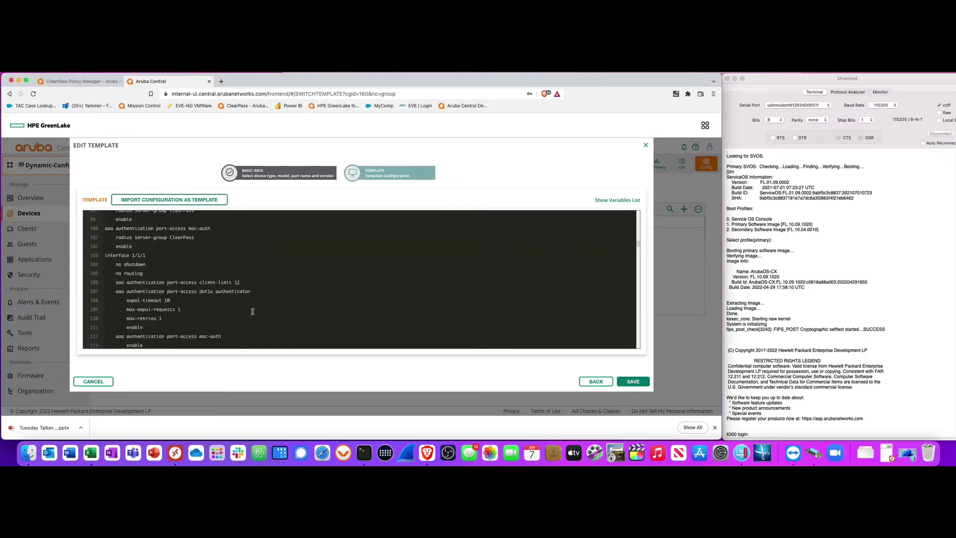
scroll(253, 311, "down", 2)
scroll(253, 311, "up", 2)
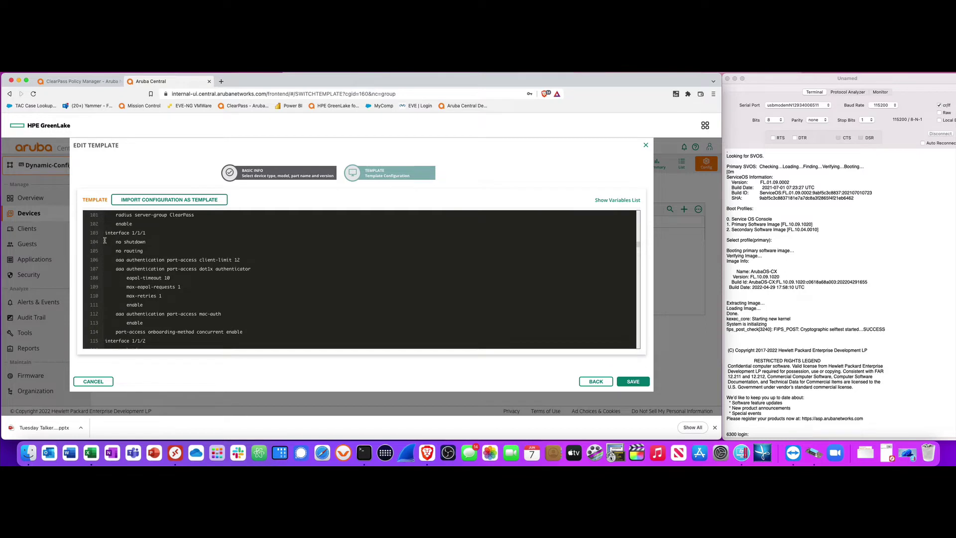
scroll(128, 249, "down", 20)
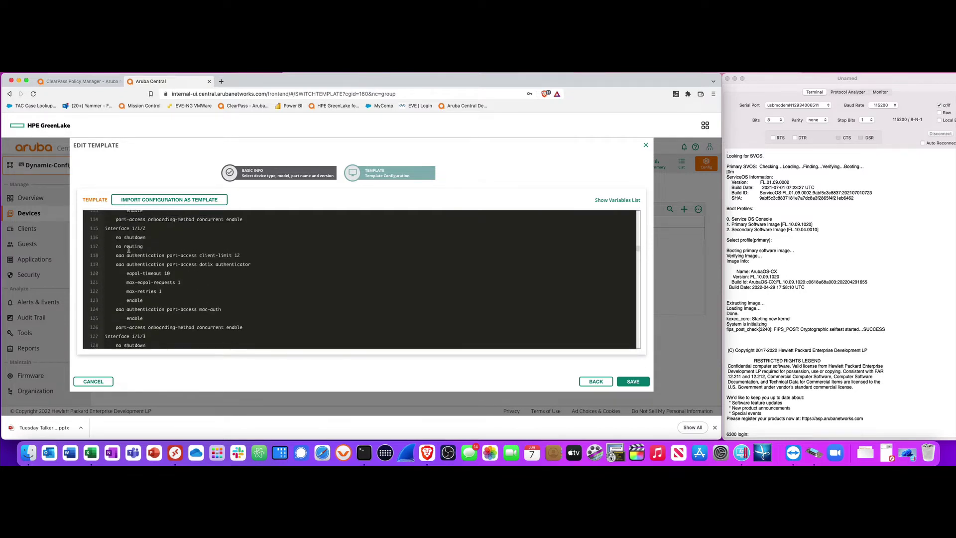
scroll(128, 250, "up", 20)
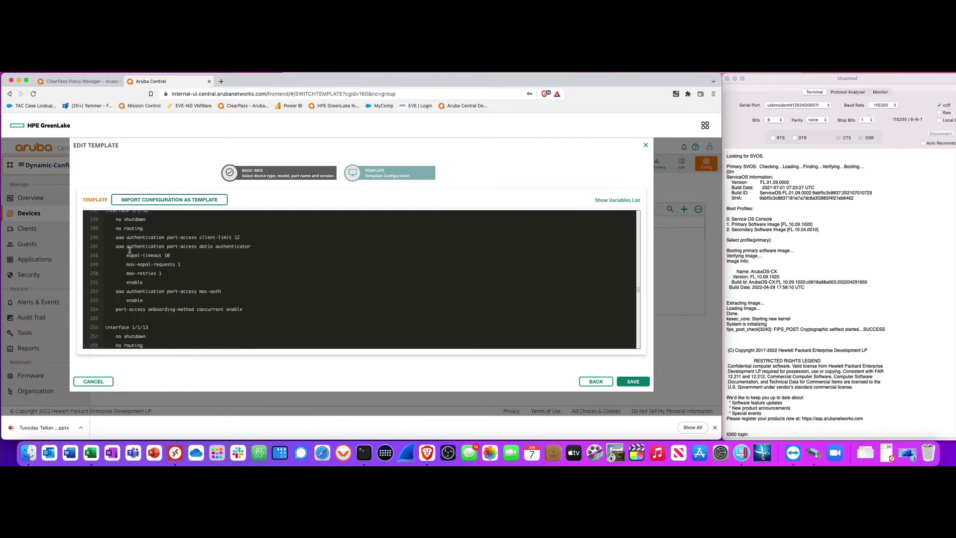
scroll(130, 251, "up", 15)
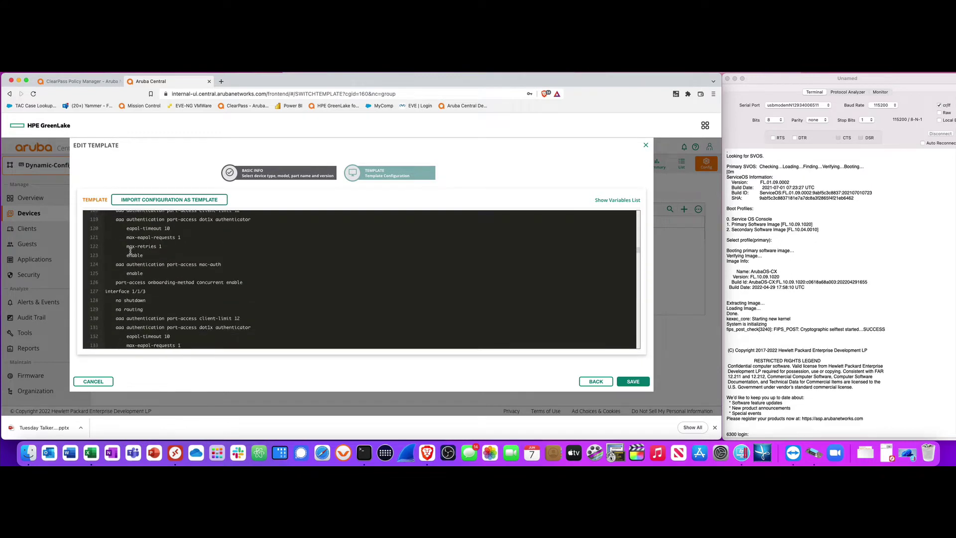
scroll(131, 252, "down", 6)
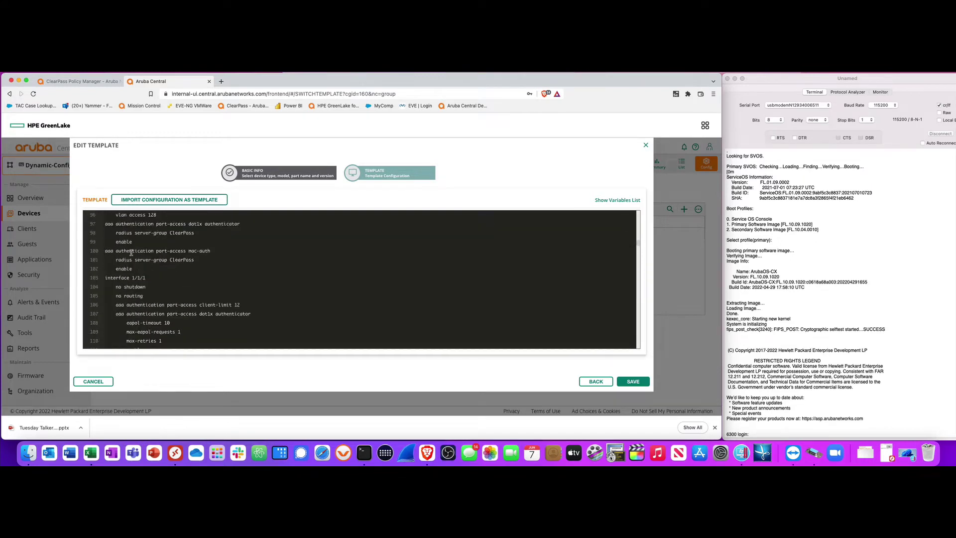
scroll(131, 252, "up", 2)
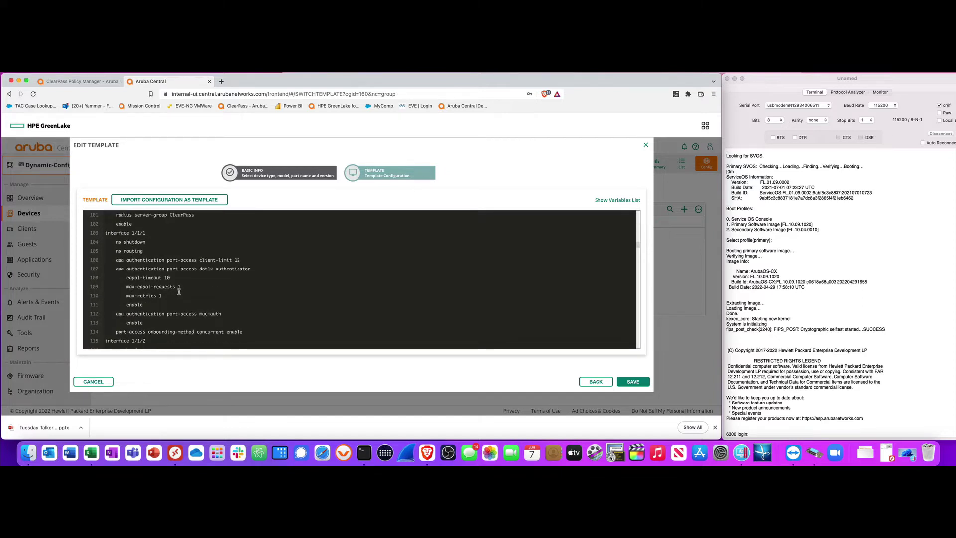
left_click_drag(116, 260, 241, 261)
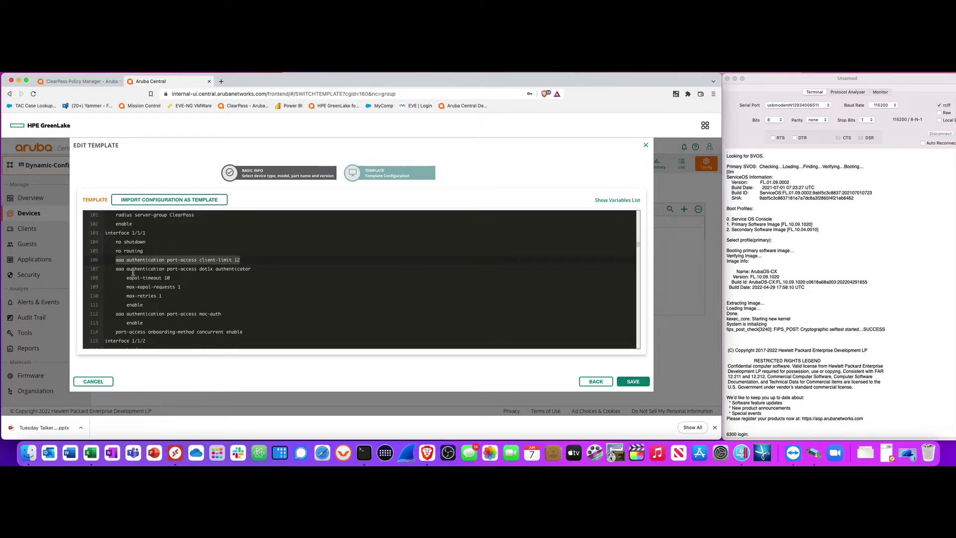
Highlight the dot1x authenticator and mac-auth port-access lines under interface 1/1/1 for review
left_click(210, 289)
left_click_drag(118, 271, 252, 269)
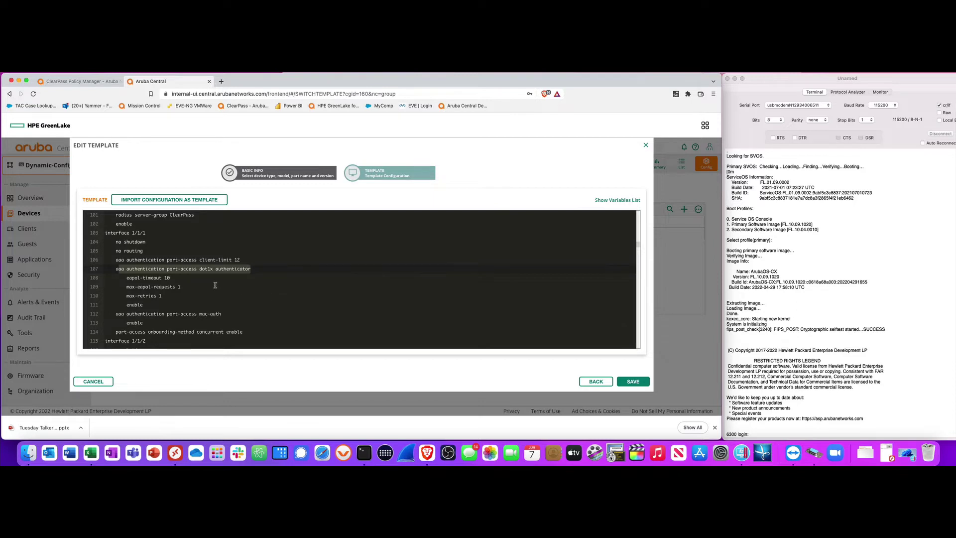
left_click(255, 271)
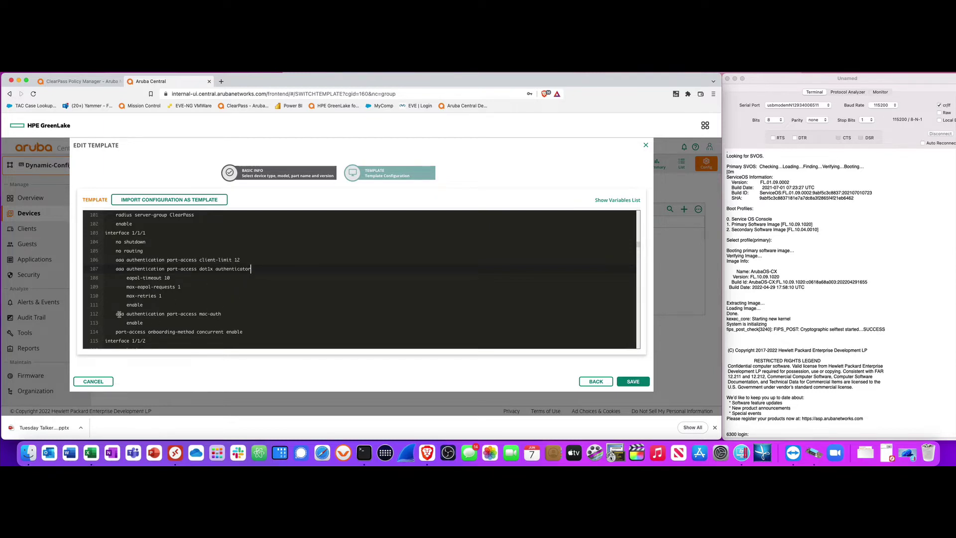
left_click_drag(116, 314, 222, 313)
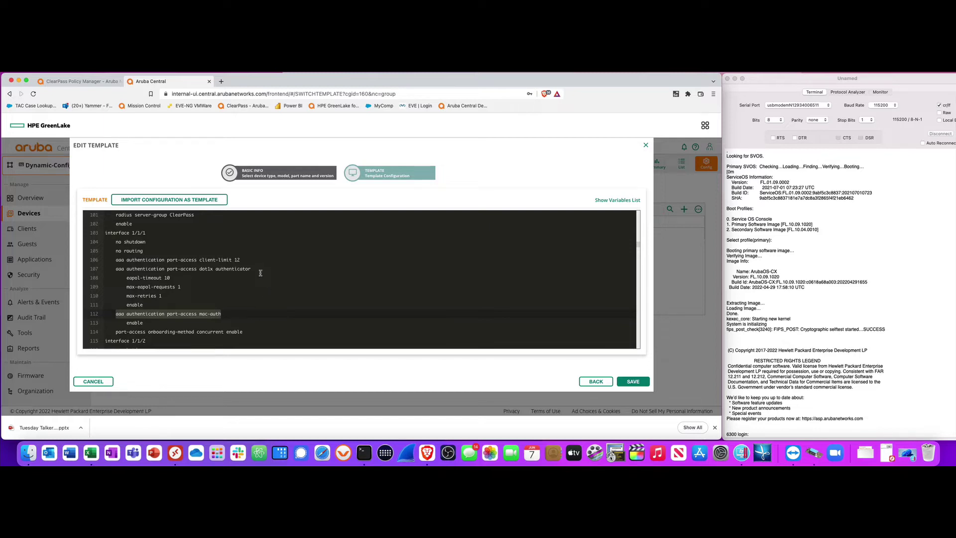
left_click(233, 314)
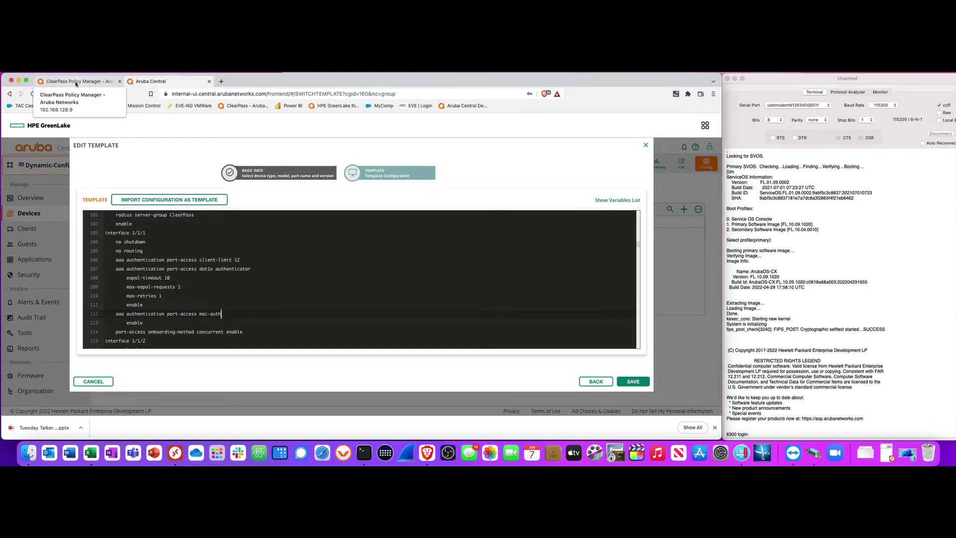
In ClearPass, open Configuration > Identity > Endpoints and clear the MAC filter
left_click(77, 83)
left_click(30, 390)
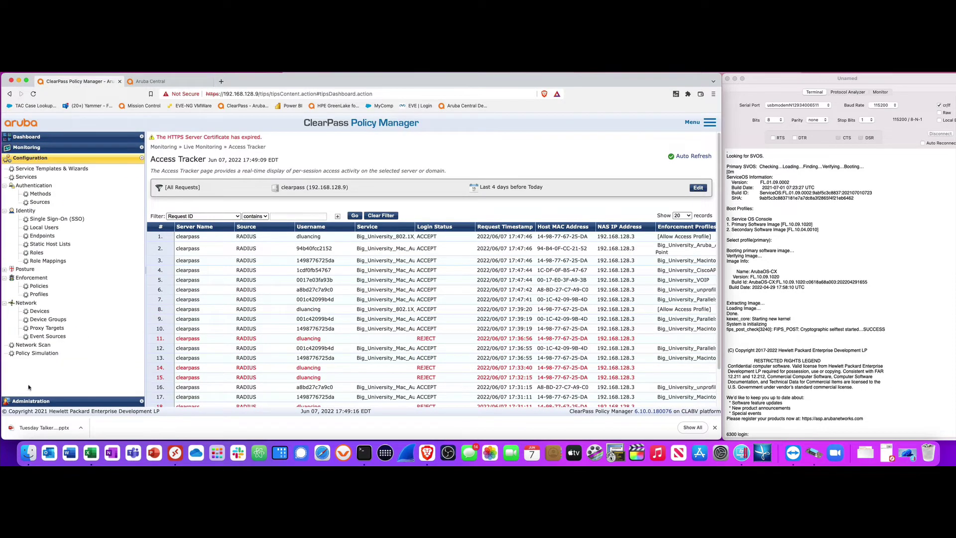
left_click(42, 236)
double_click(306, 206)
key("BackSpace")
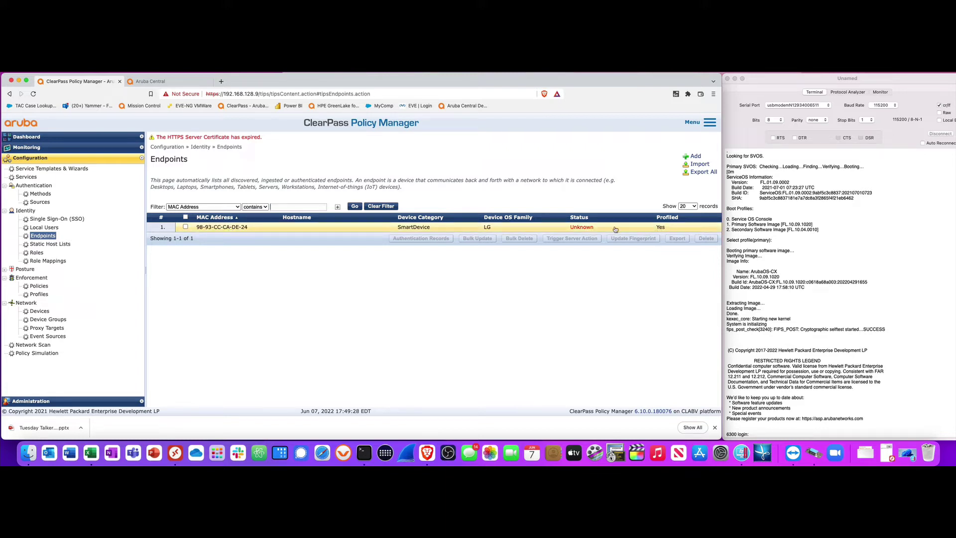
key("ctrl+Tab")
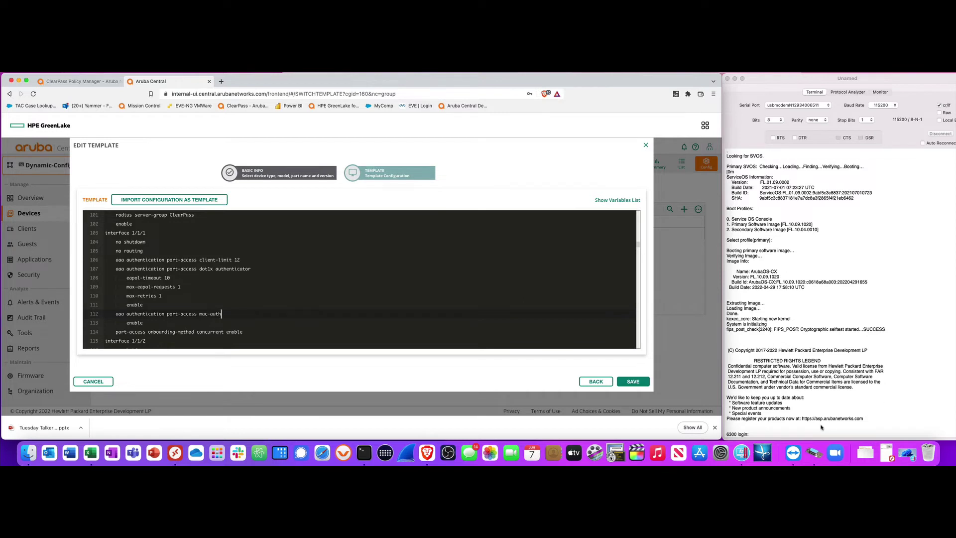
Close the Edit Template dialog without saving
left_click(778, 429)
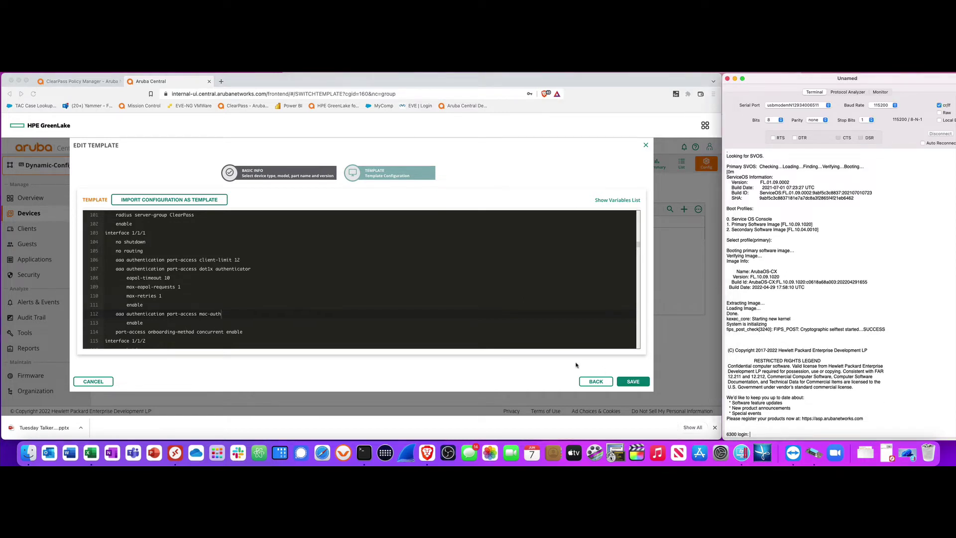
left_click(87, 384)
left_click(101, 384)
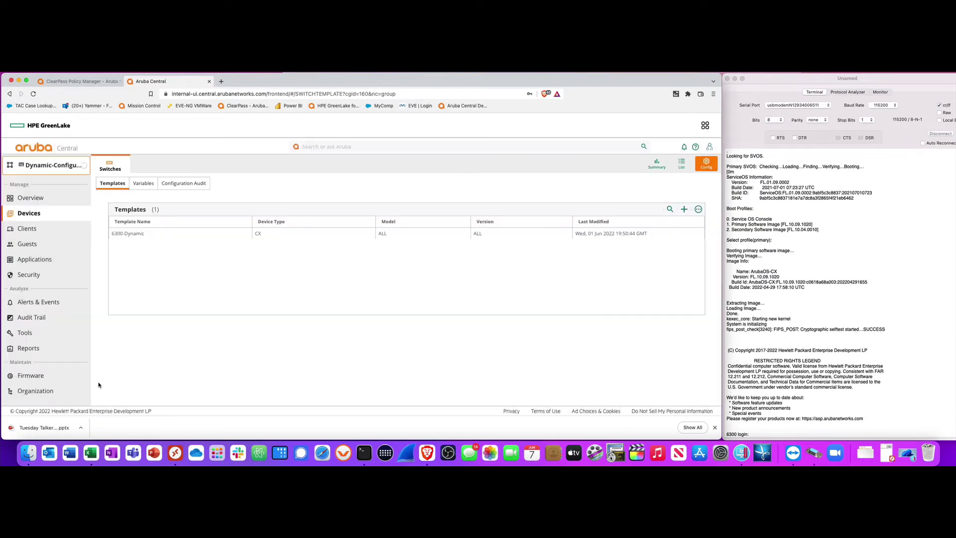
Log in to the switch console and run 'show aruba-central' to confirm it is connected
left_click(753, 432)
type("admin")
key("Return")
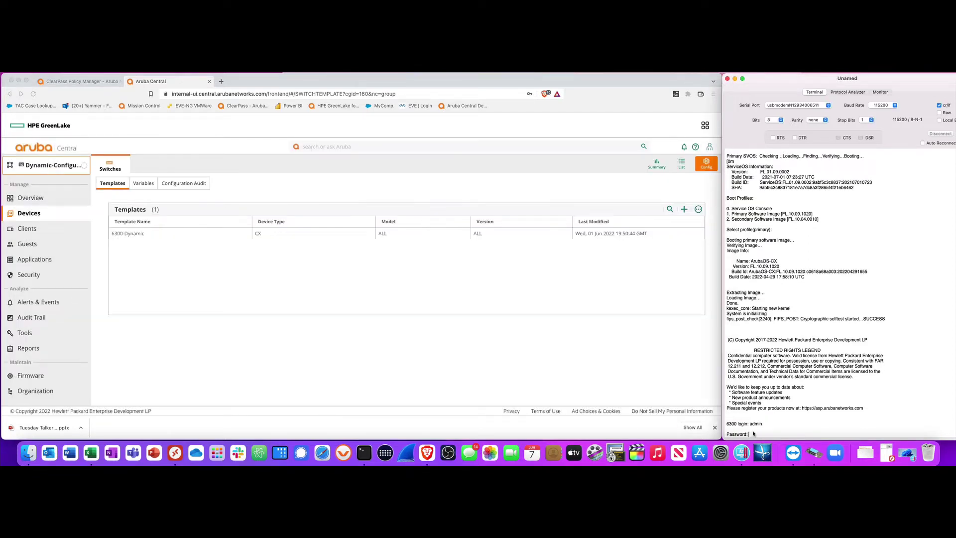
key("Return")
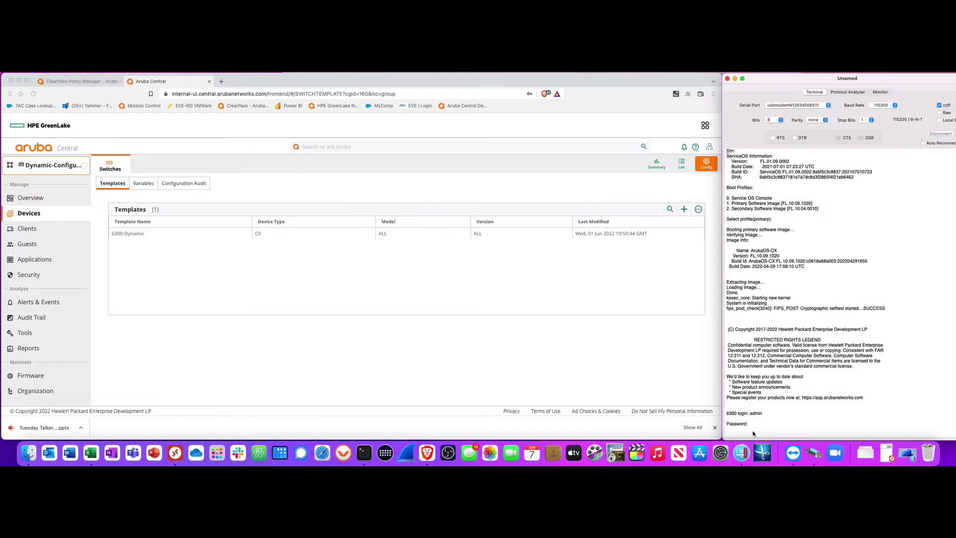
key("Return")
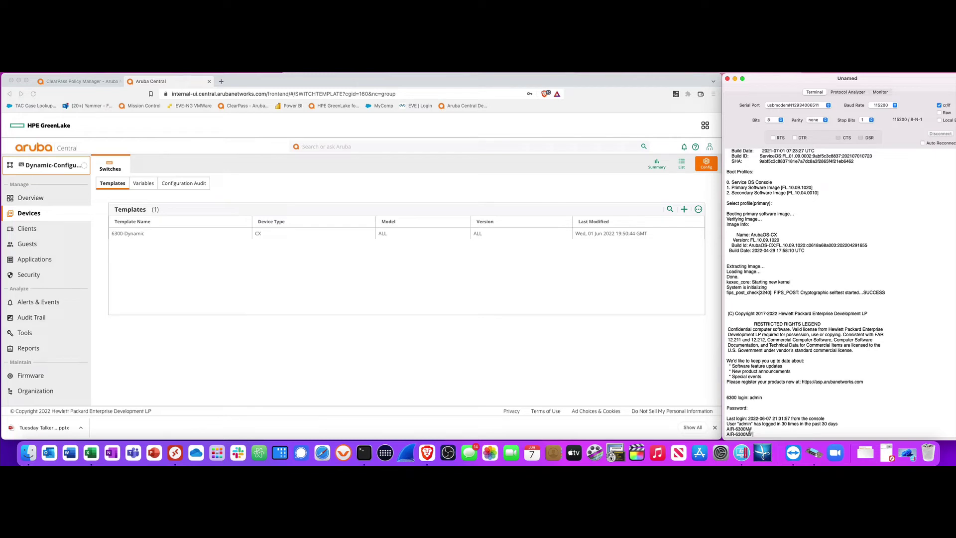
type("show aruba-central")
key("Return")
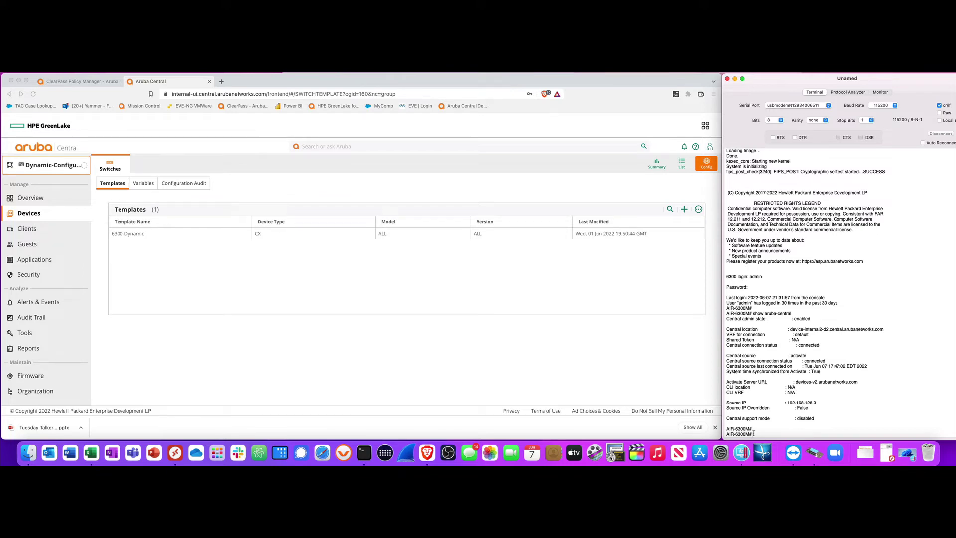
Page through 'sh run' output showing dot1x and mac-auth port-access on access interfaces
key("Return")
key("Return")
key("space")
key("space")
key("space")
key("space")
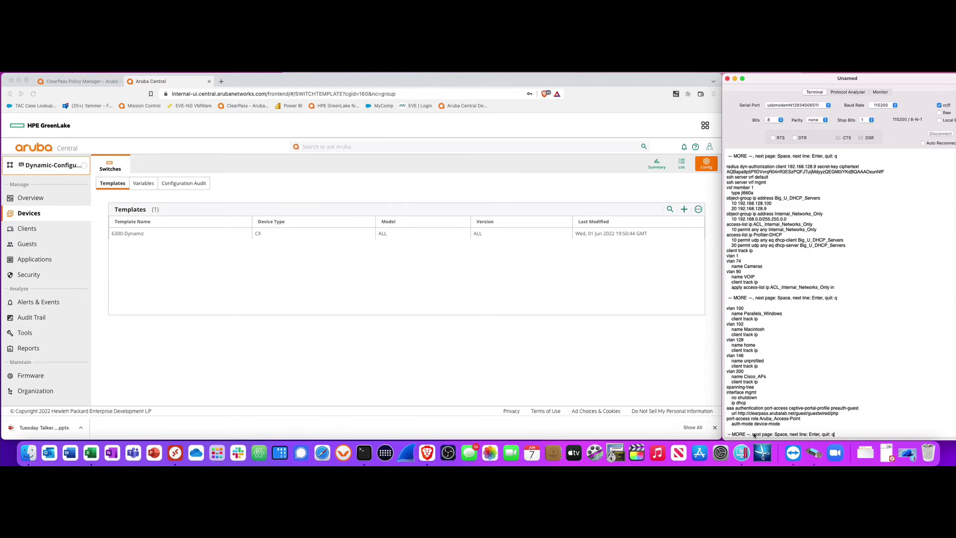
key("space")
key("space")
key("space")
key("space")
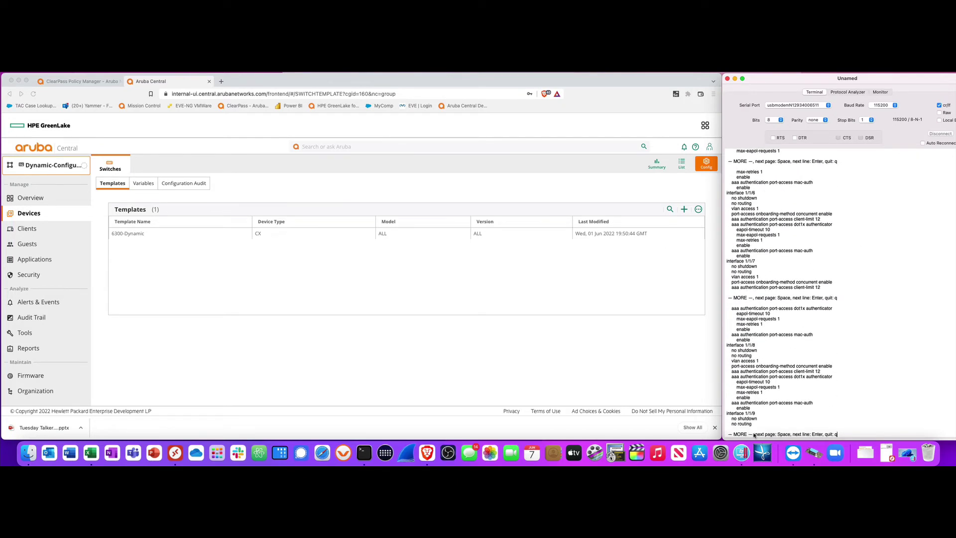
key("space")
key("q")
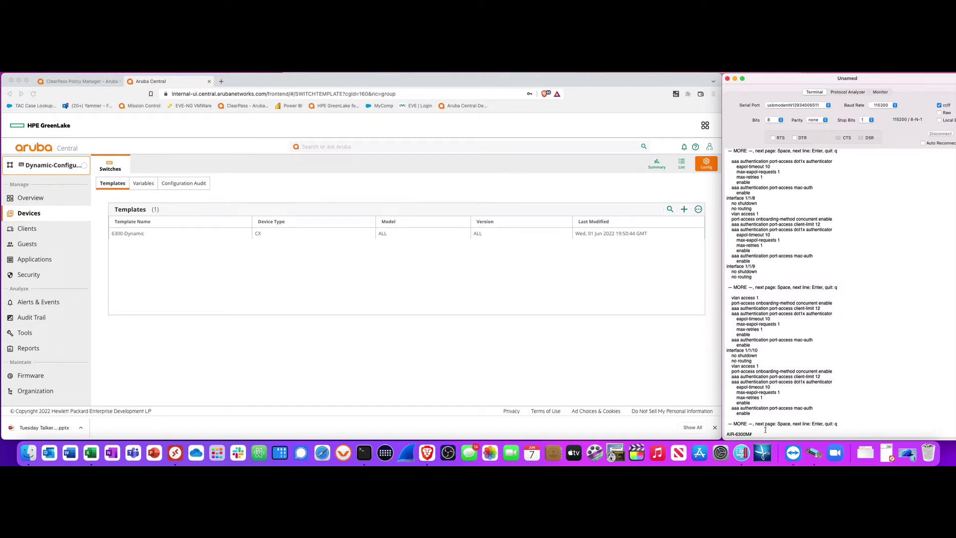
Run 'sh port-access clients' and highlight the Parallels_Windows role in the client table
type("port-access clients")
key("Return")
key("Return")
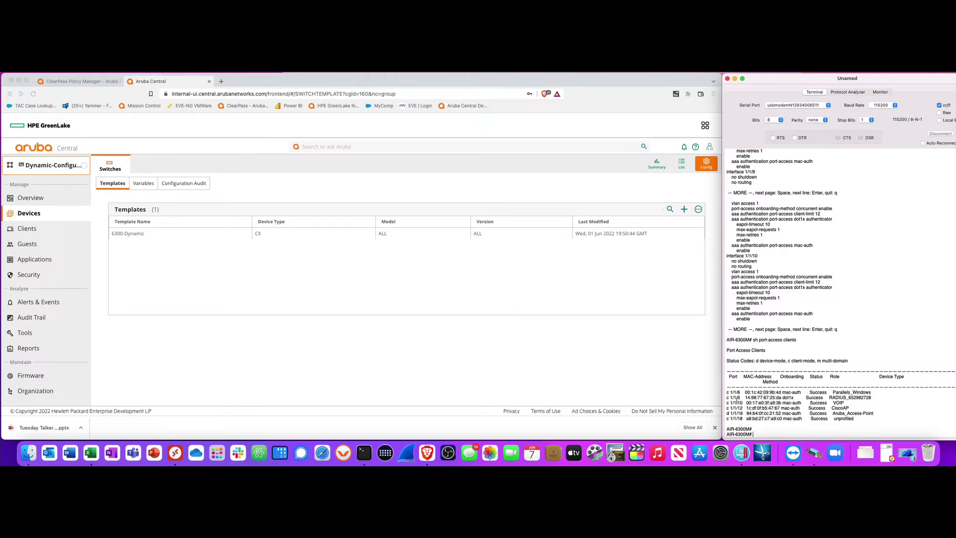
left_click_drag(871, 391, 832, 393)
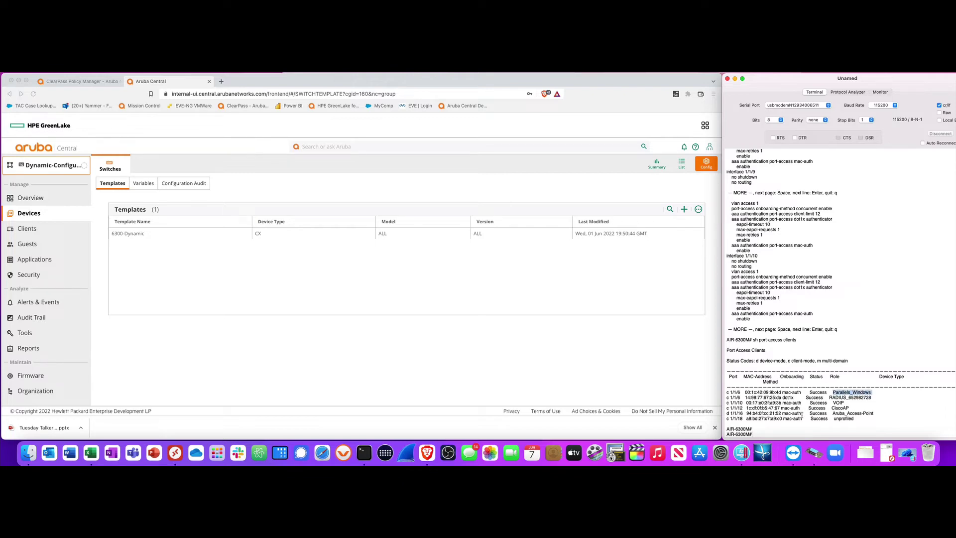
left_click(772, 453)
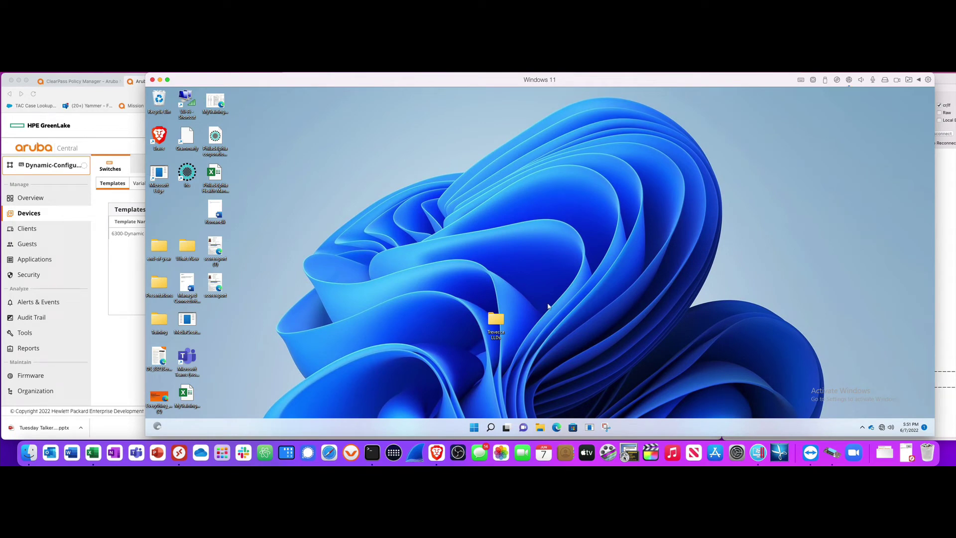
left_click(160, 80)
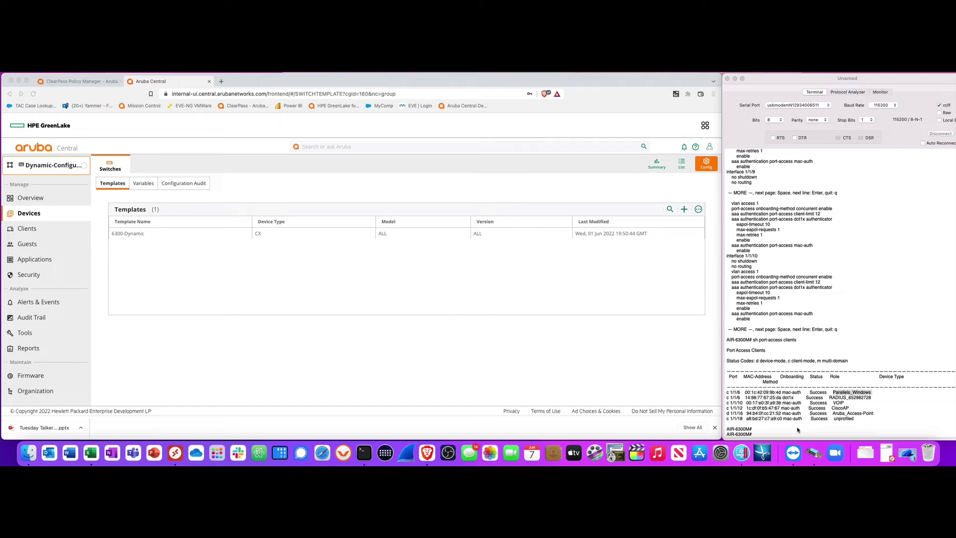
Open ClearPass Monitoring > Live Monitoring > Access Tracker to view recent RADIUS requests
left_click(80, 83)
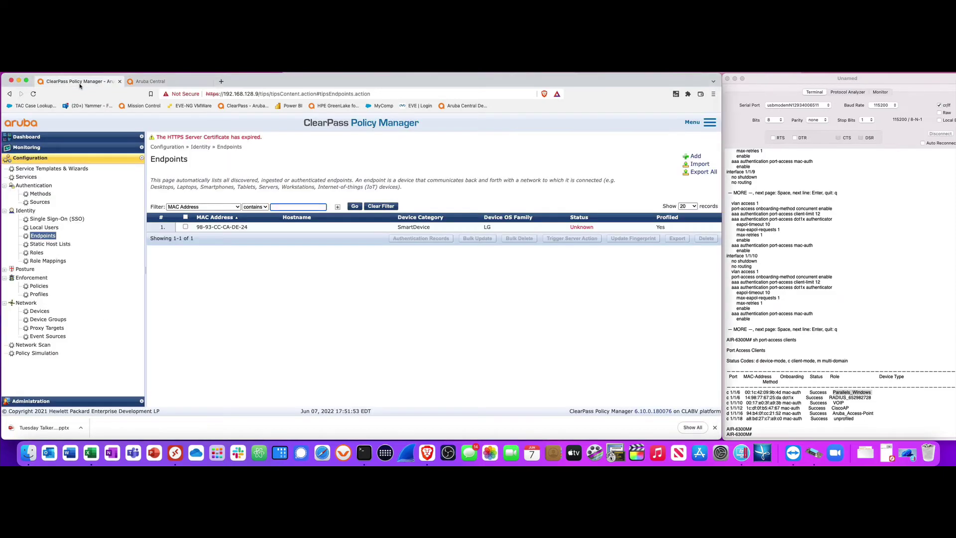
left_click(35, 147)
left_click(38, 166)
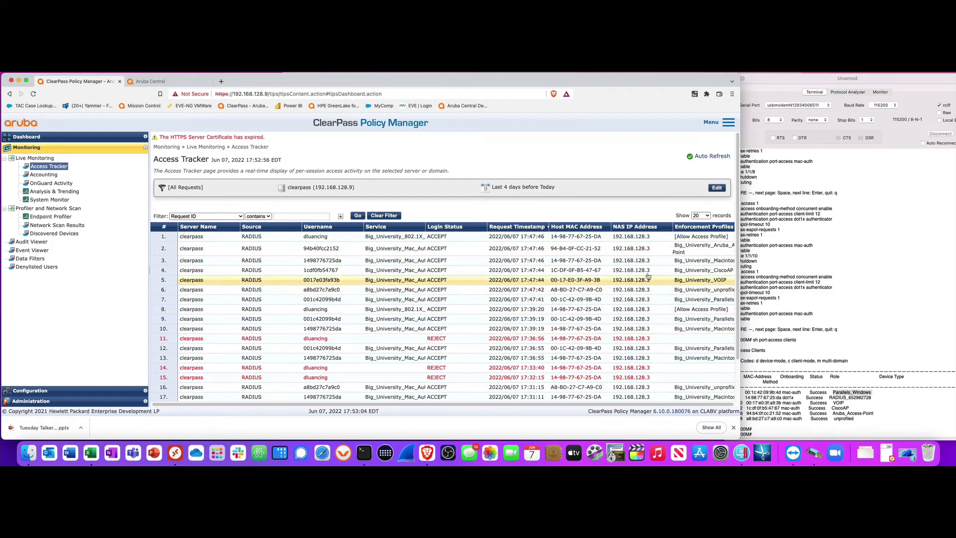
Copy username 94b40fcc2152 from the access point's MAC-AUTH request Input details, then close them
left_click(572, 249)
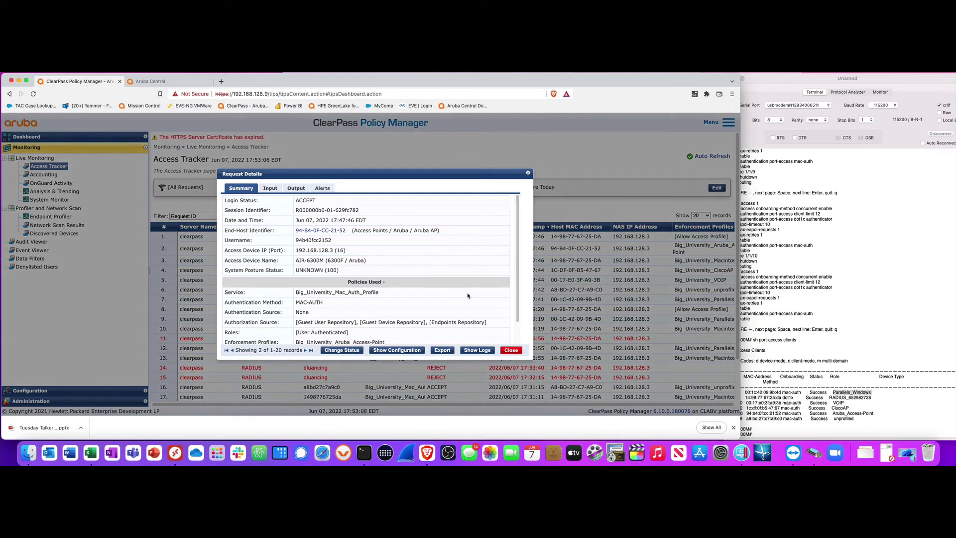
left_click(511, 351)
left_click(565, 251)
scroll(334, 293, "down", 2)
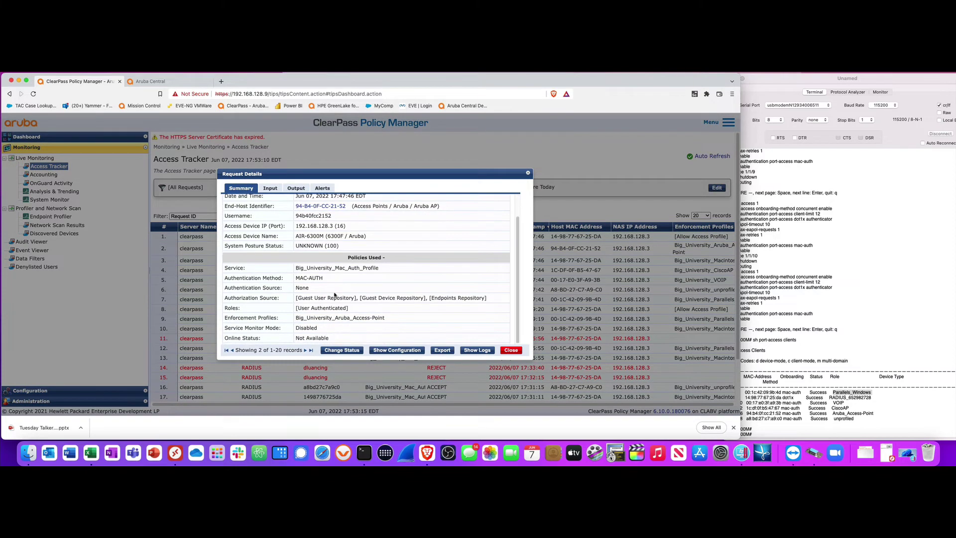
left_click(270, 191)
left_click_drag(327, 202, 289, 201)
right_click(297, 201)
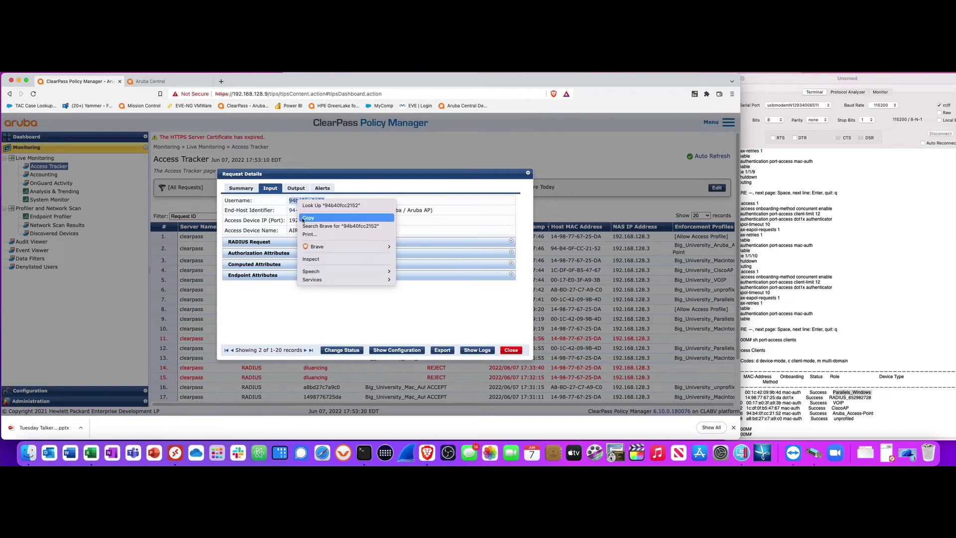
left_click(308, 218)
left_click(511, 350)
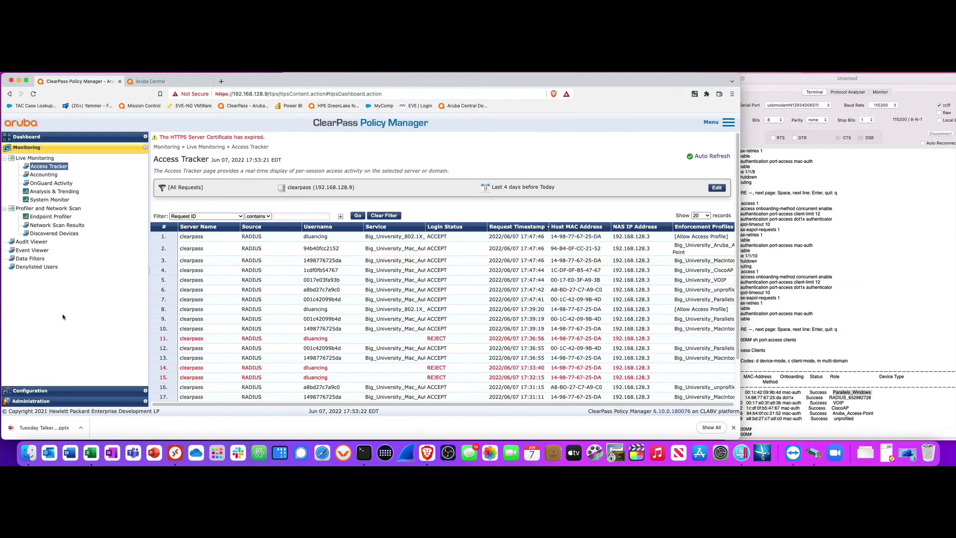
Filter ClearPass's Endpoints list by MAC 94b40fcc2152 to show the basement access point
left_click(38, 391)
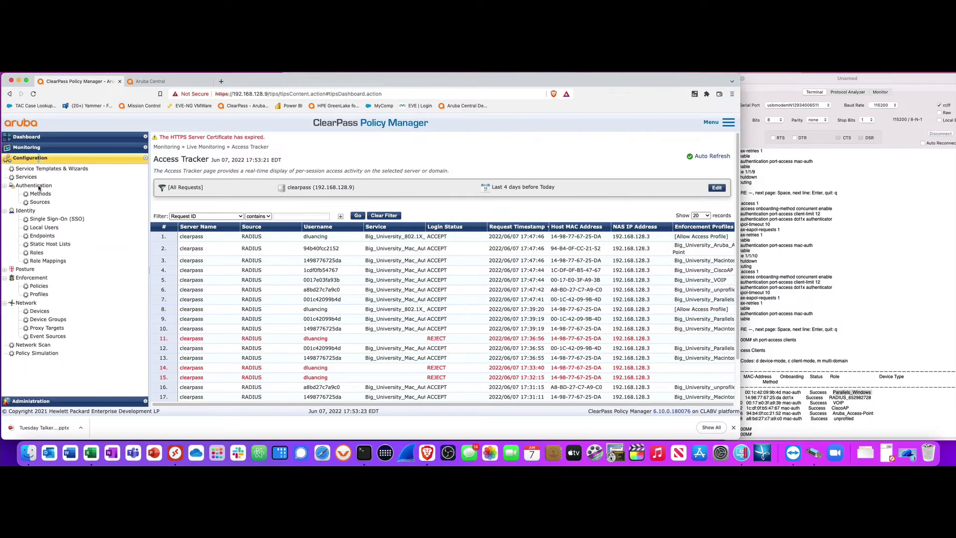
left_click(43, 236)
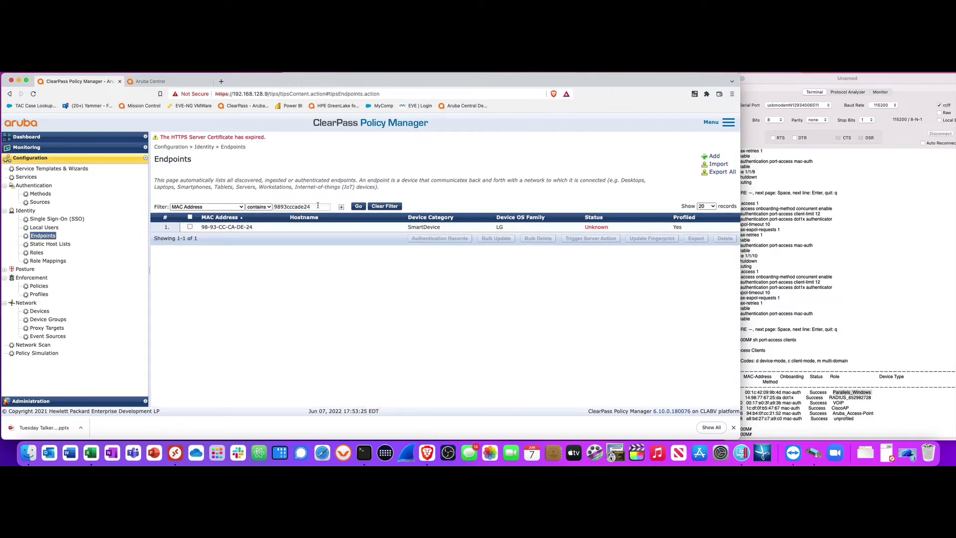
left_click_drag(316, 206, 268, 206)
right_click(291, 208)
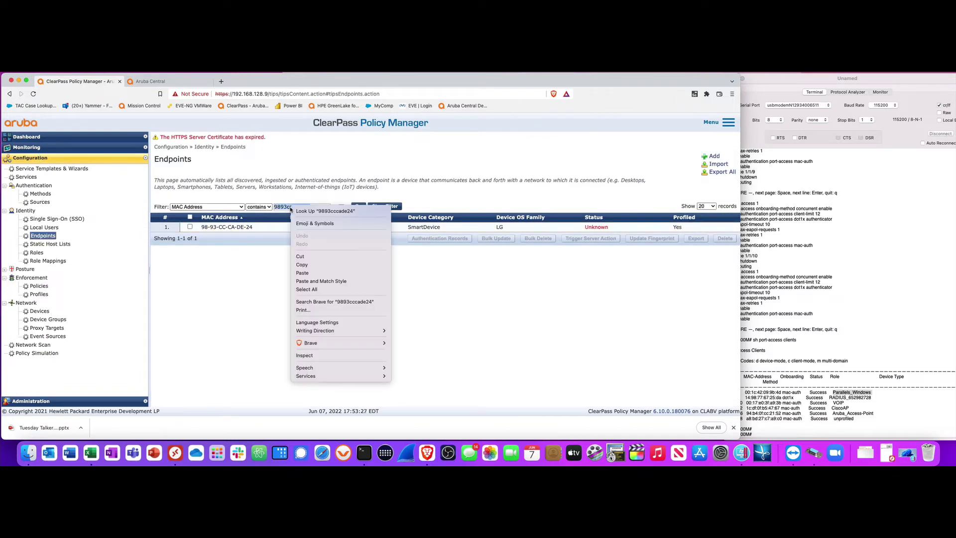
left_click(306, 273)
left_click(358, 206)
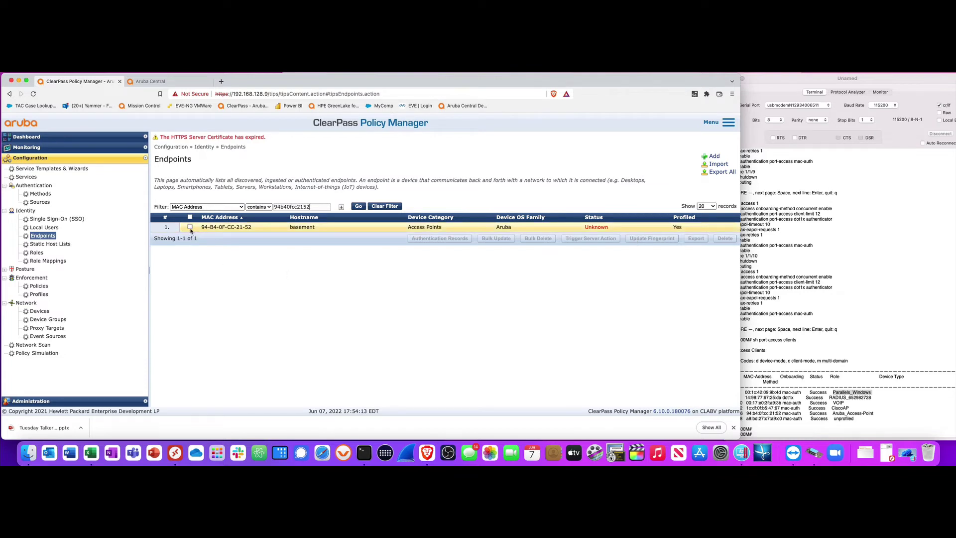
Delete endpoint 94-B4-0F-CC-21-52 and return to the Monitoring Access Tracker log
left_click(190, 229)
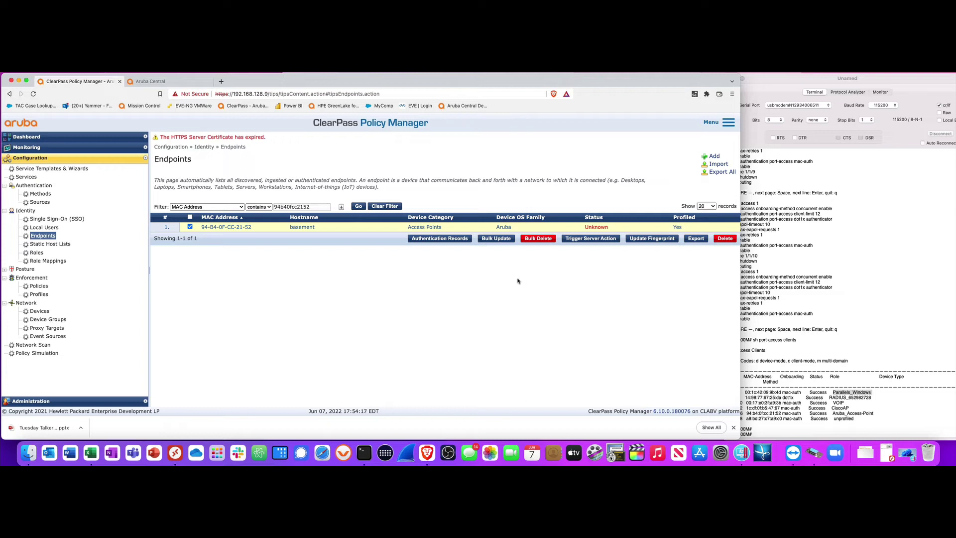
left_click(728, 241)
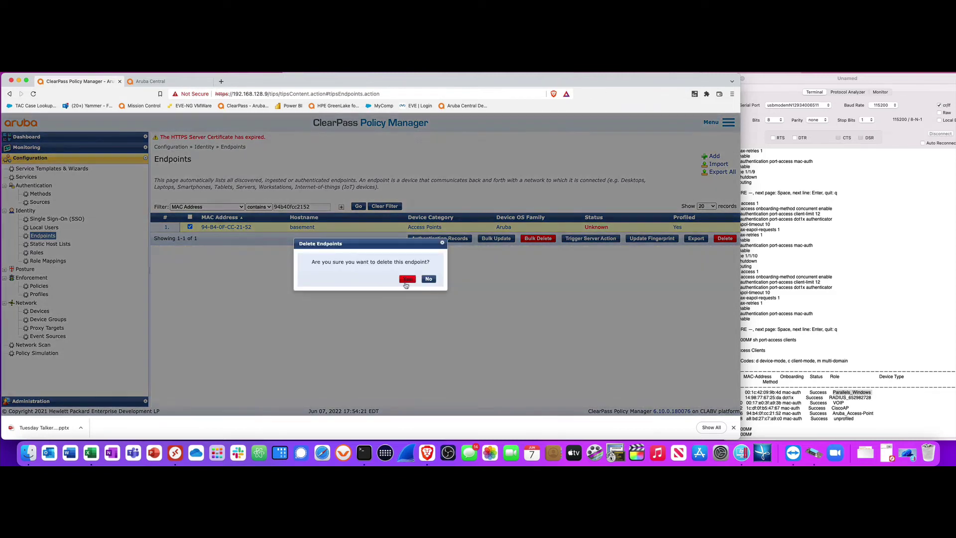
left_click(406, 280)
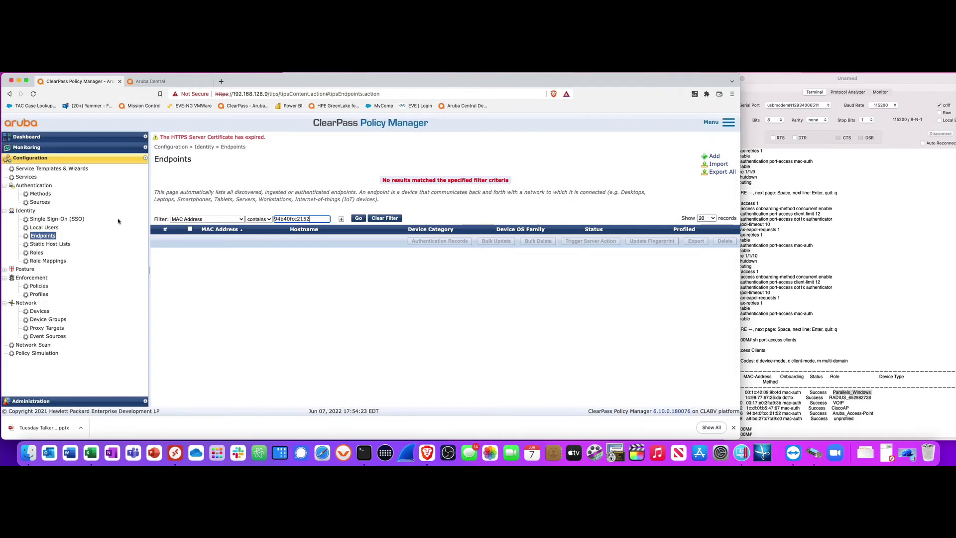
left_click(34, 148)
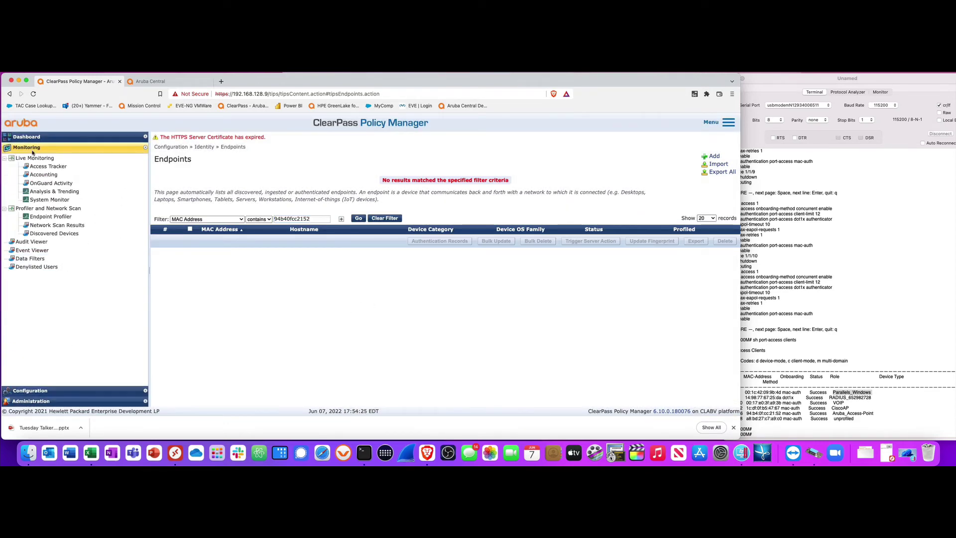
left_click(37, 168)
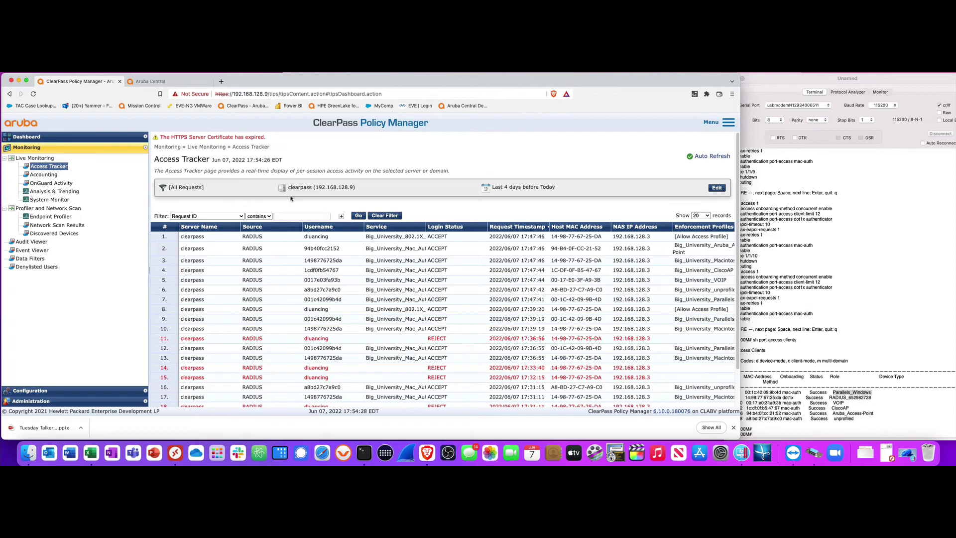
left_click(511, 253)
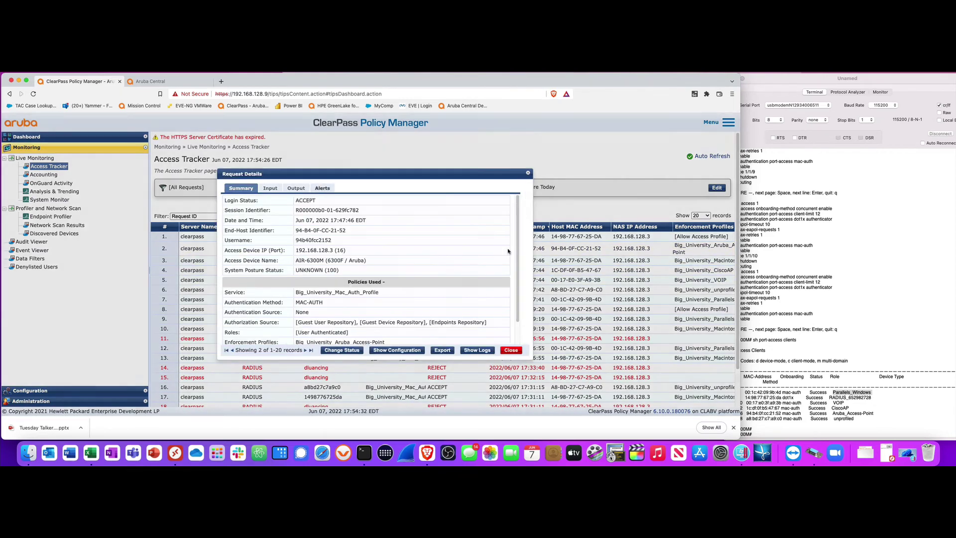
scroll(411, 280, "down", 3)
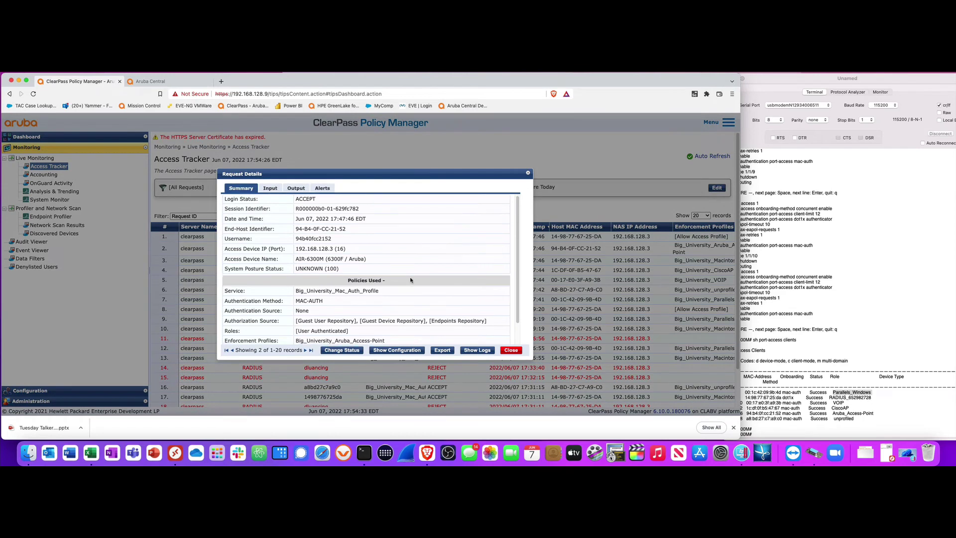
left_click(270, 192)
left_click(282, 245)
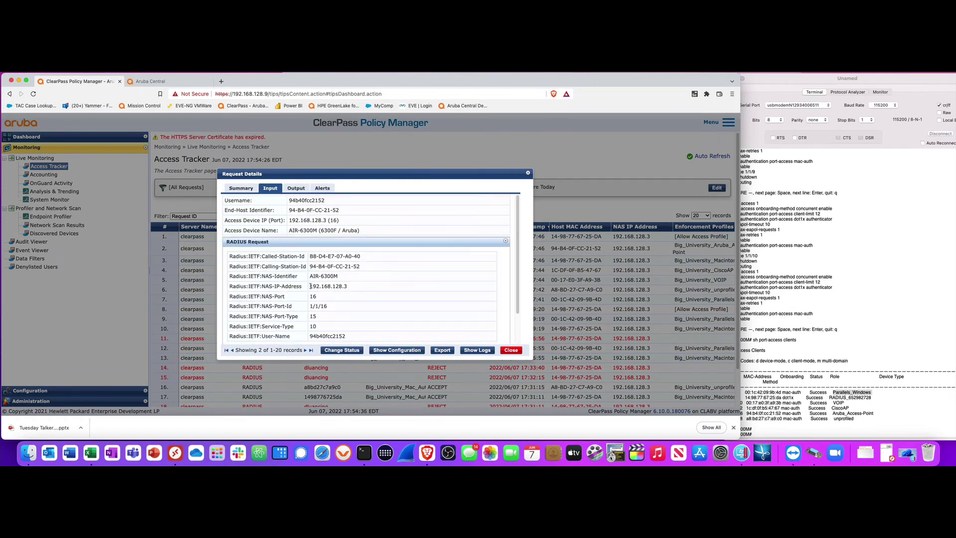
scroll(332, 291, "down", 1)
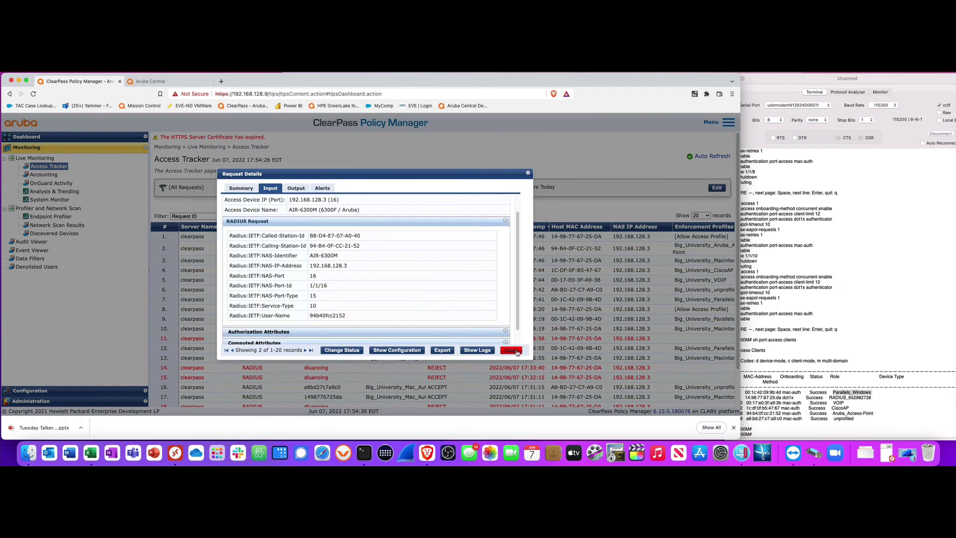
left_click(511, 350)
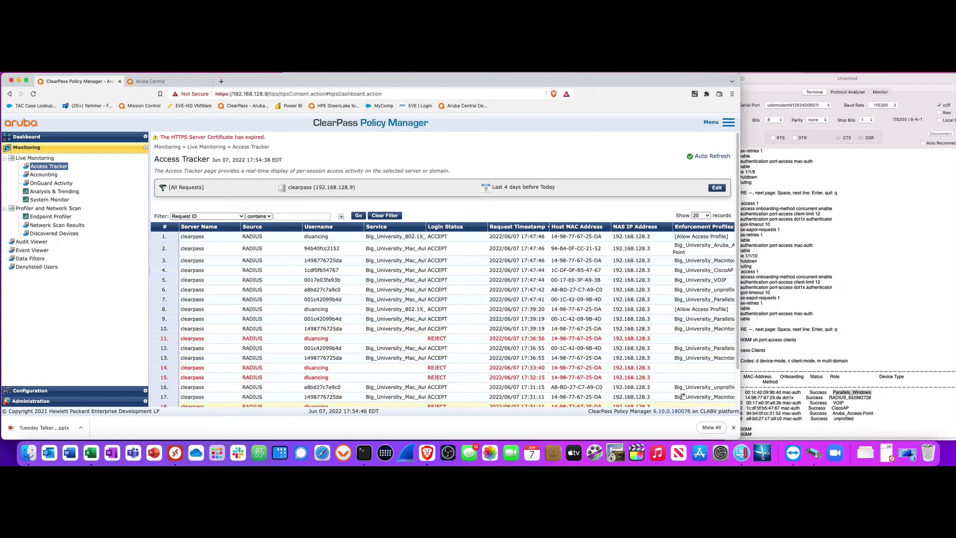
Review the Access Tracker list, then bring up the Windows 11 virtual machine from the Dock
scroll(740, 365, "down", 1)
scroll(740, 365, "down", 3)
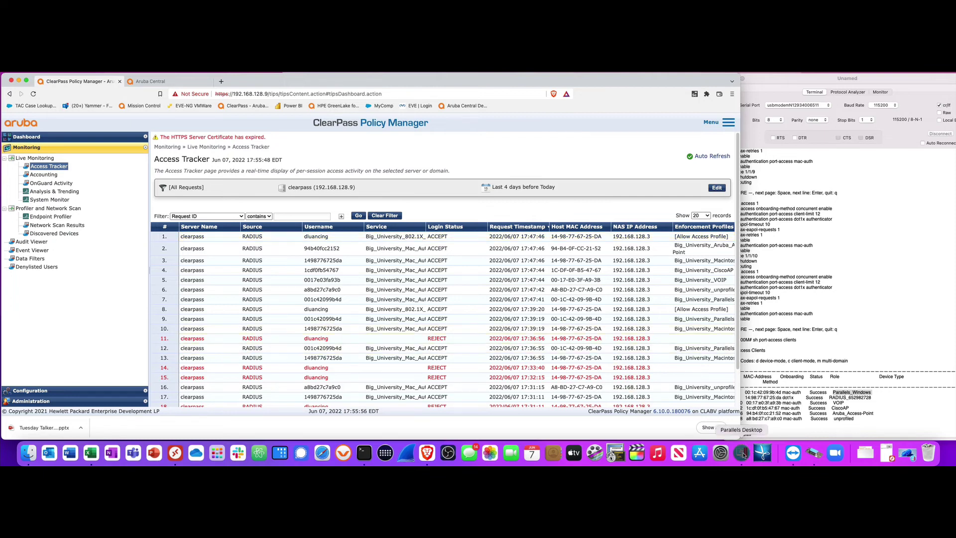
left_click(742, 453)
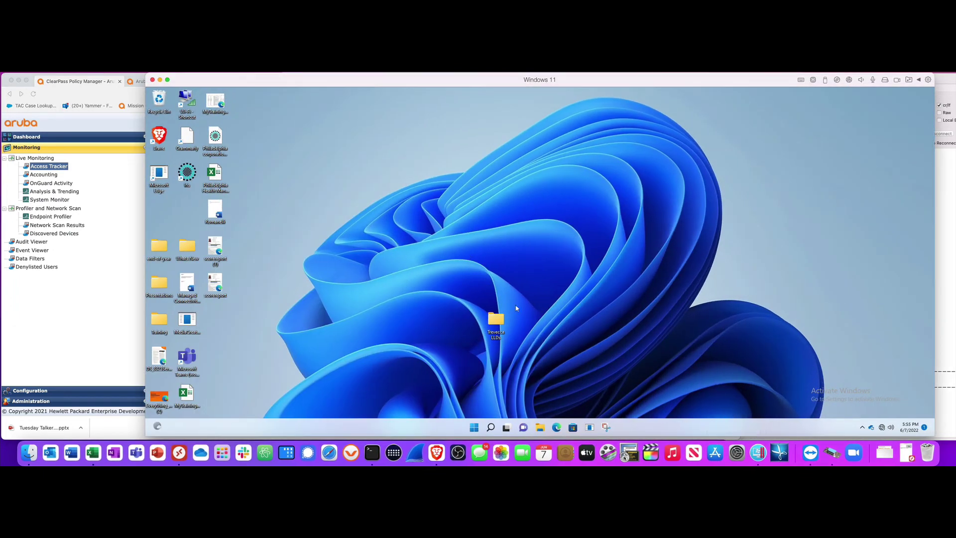
Minimize and restore the Windows 11 virtual machine, then open Windows search
left_click(160, 80)
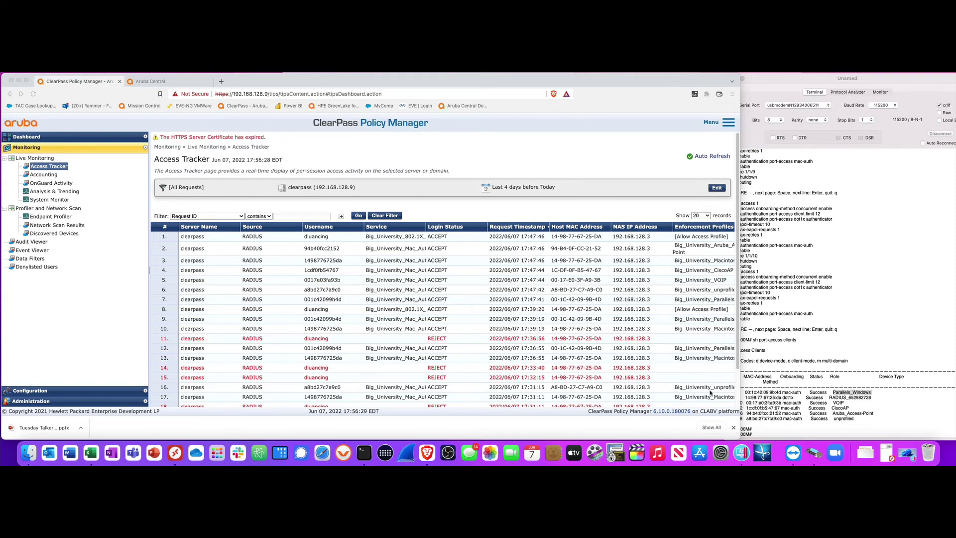
left_click(741, 451)
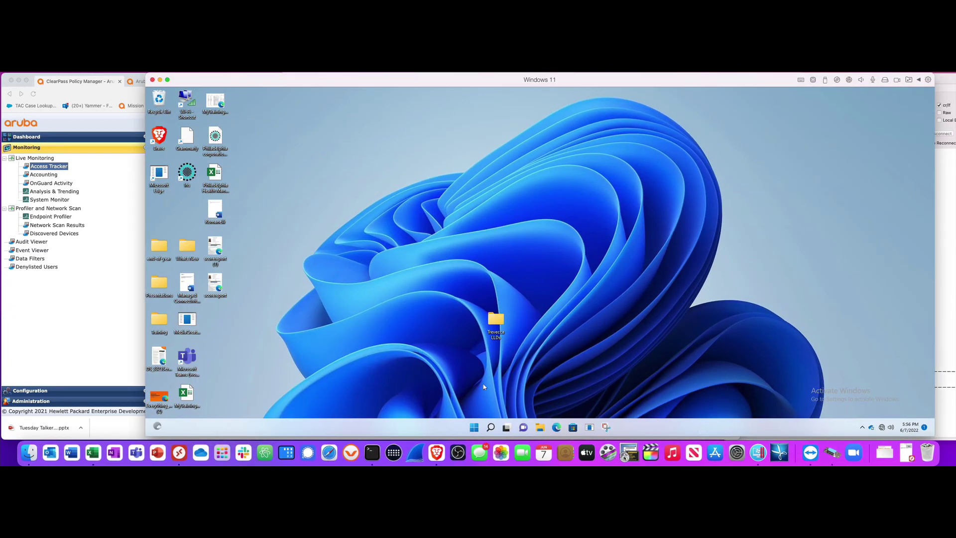
left_click(491, 428)
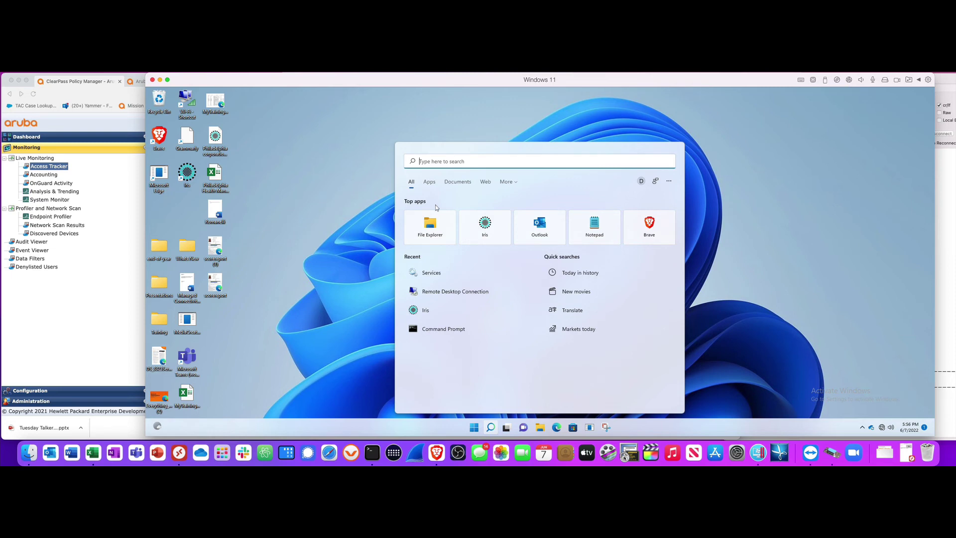
Confirm in Windows Services that Wired AutoConfig is Running and Automatic, then minimize the VM
type("services")
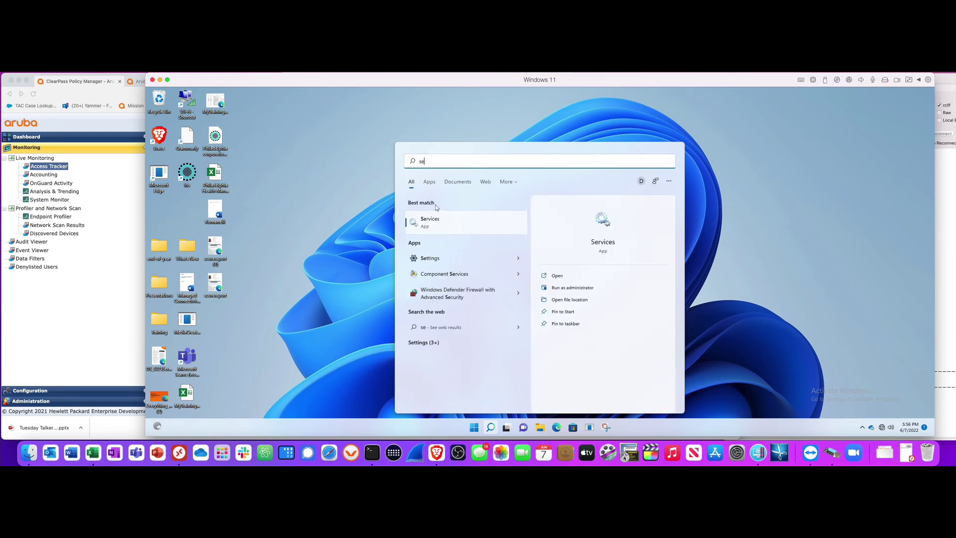
left_click(431, 221)
left_click_drag(931, 149, 951, 397)
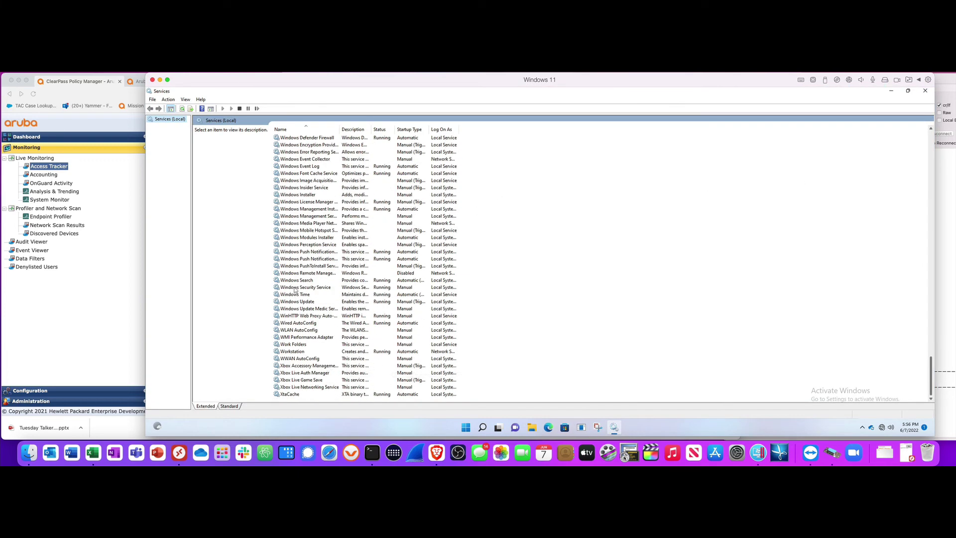
left_click(302, 323)
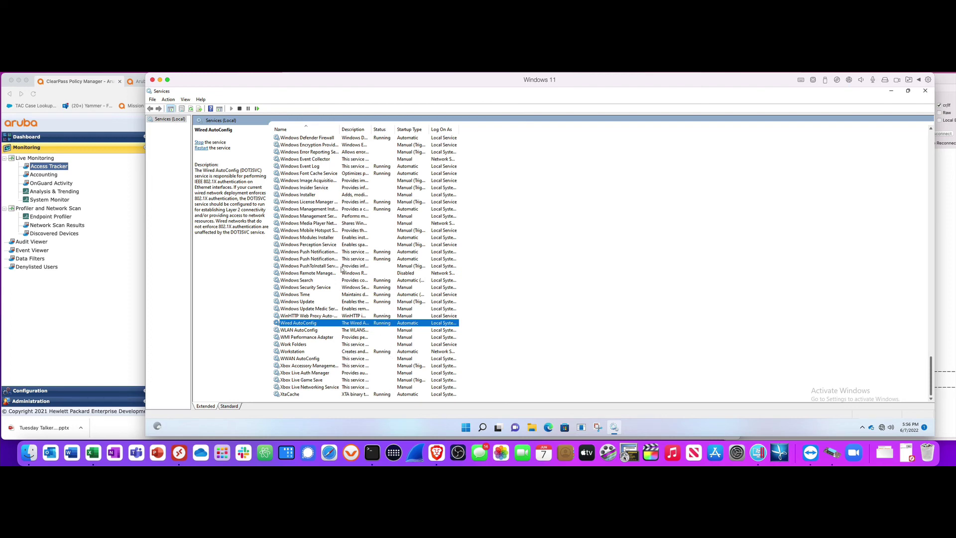
left_click(159, 81)
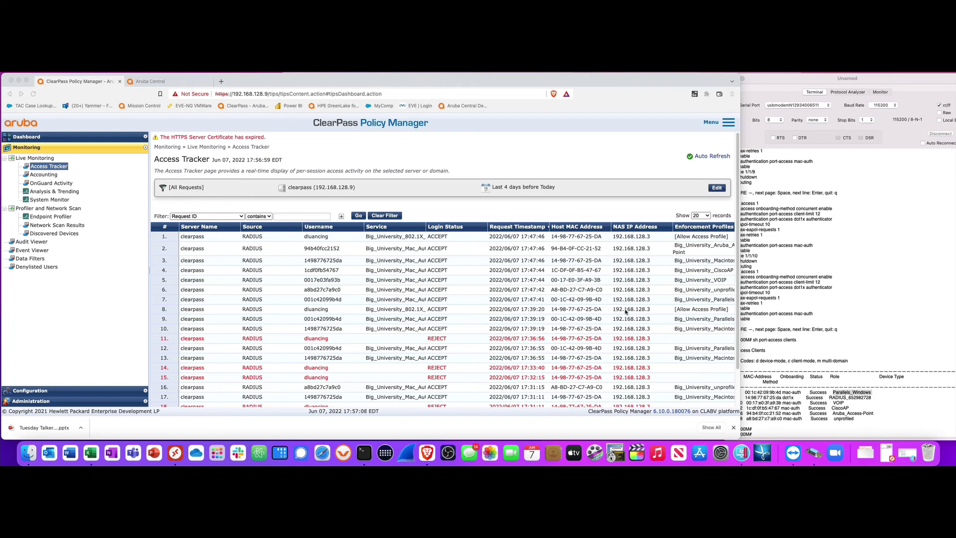
Run 'sh port-access clients' on the switch and highlight the unprofiled 1/1/16 client
left_click(809, 426)
left_click(780, 429)
type("sh port-a")
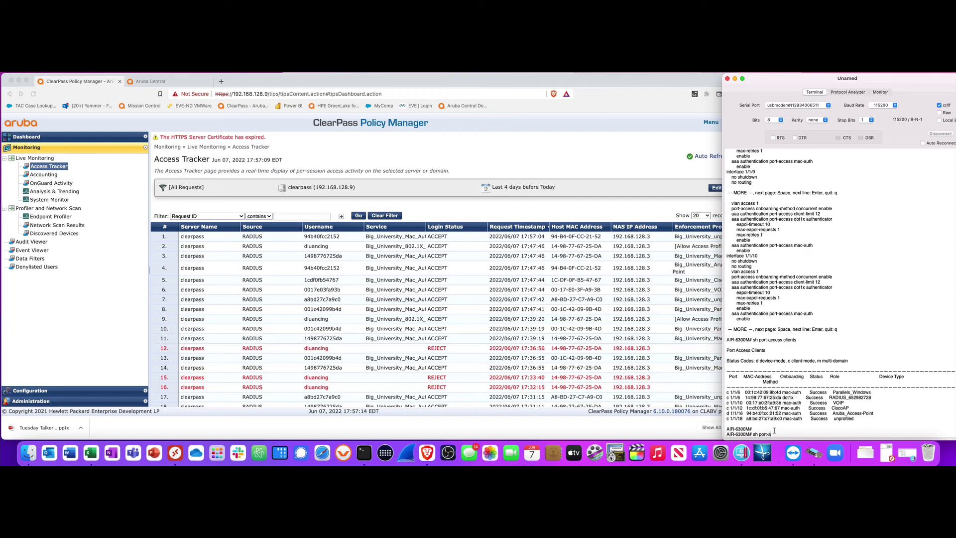
type("ccess client")
type("s")
key("Return")
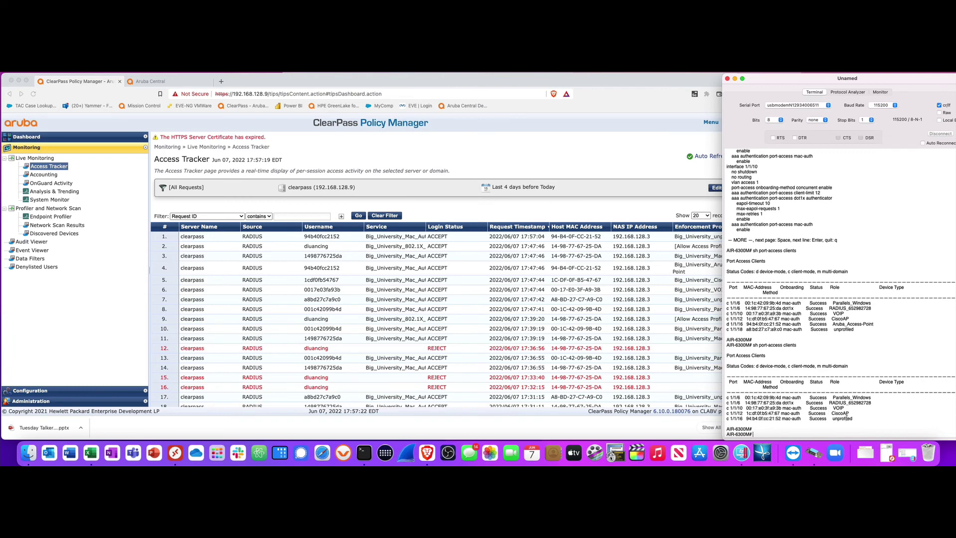
left_click_drag(727, 418, 857, 419)
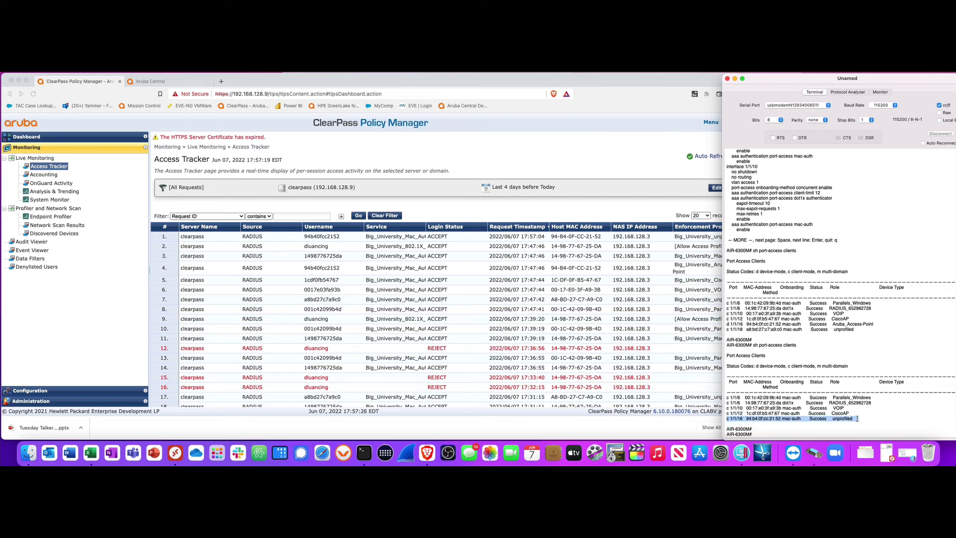
Check ClearPass Access Tracker, then rerun 'show port-access clients' on the switch console
left_click(647, 332)
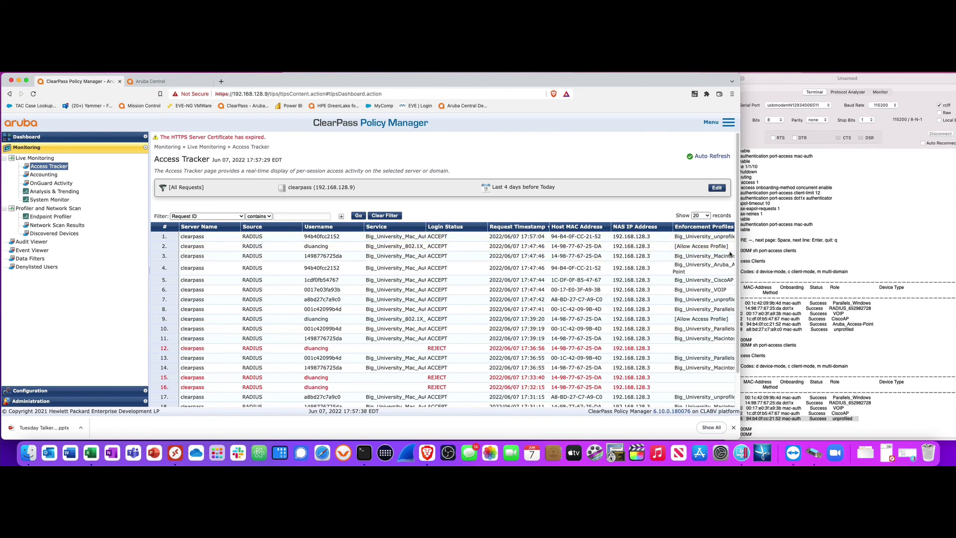
left_click(762, 435)
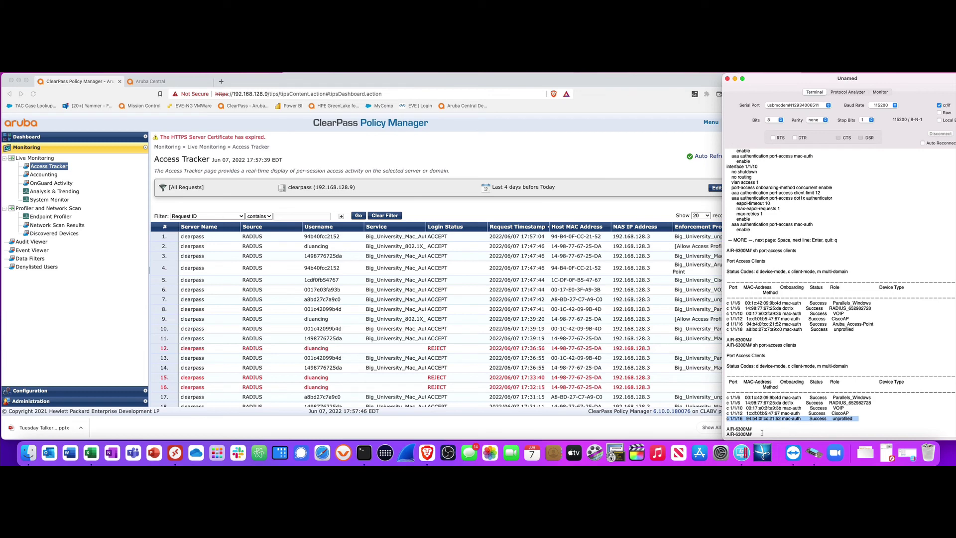
left_click(762, 432)
type("show port-access")
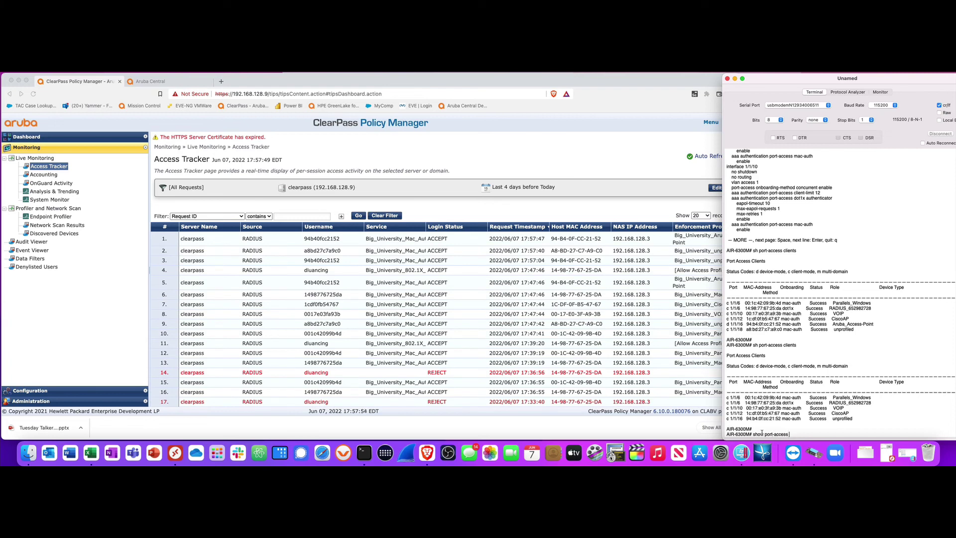
type("clients")
key("Return")
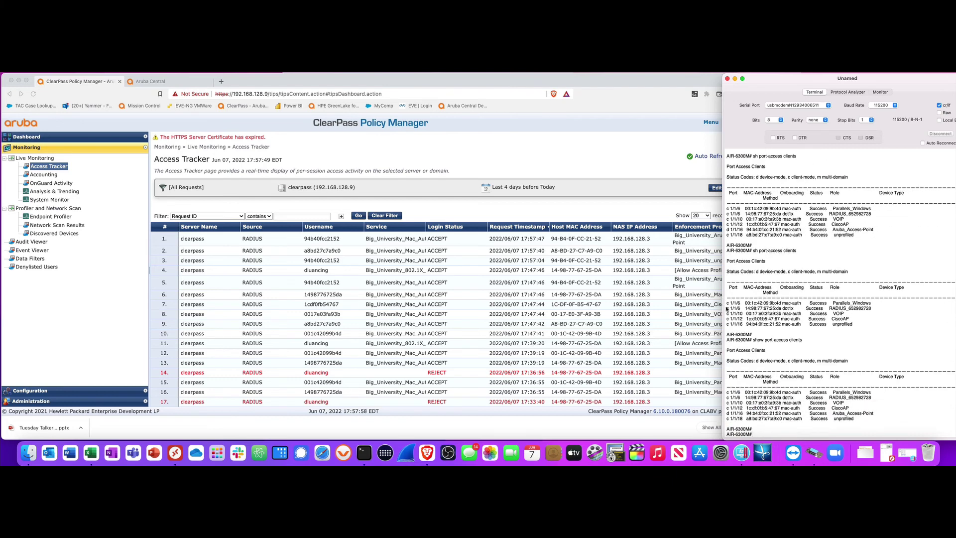
Rerun 'show port-access clients' after checking ClearPass, and place ClearPass beside the console
left_click(678, 260)
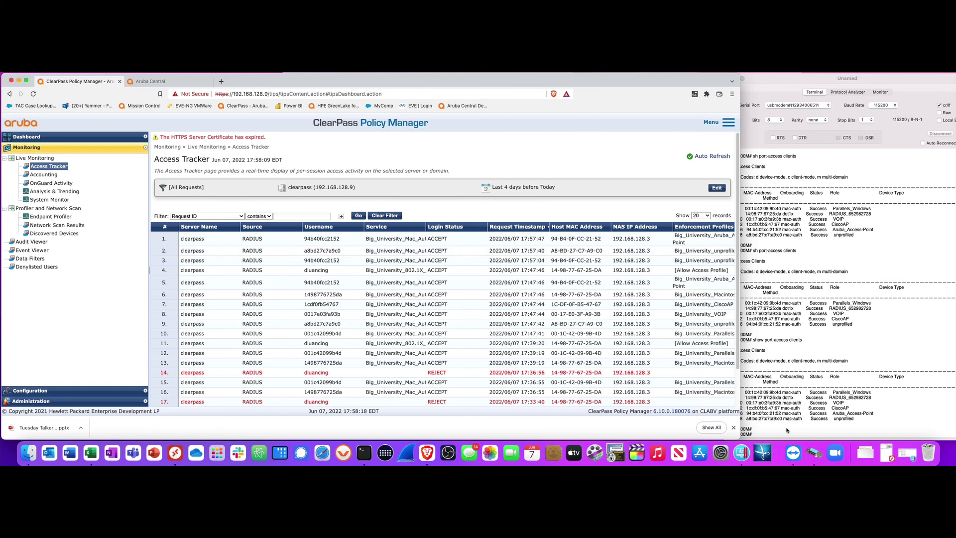
left_click(767, 429)
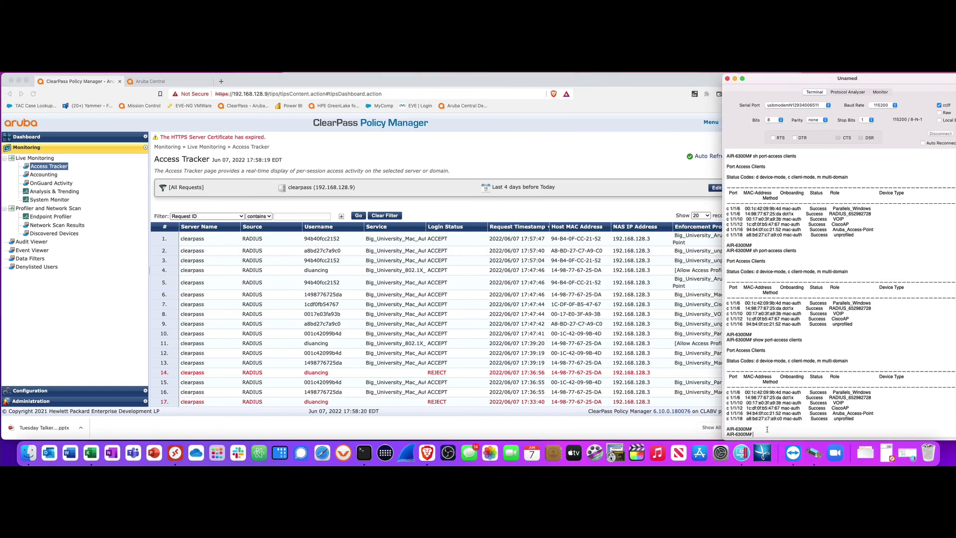
type("show port-access clients")
key("Return")
key("Return")
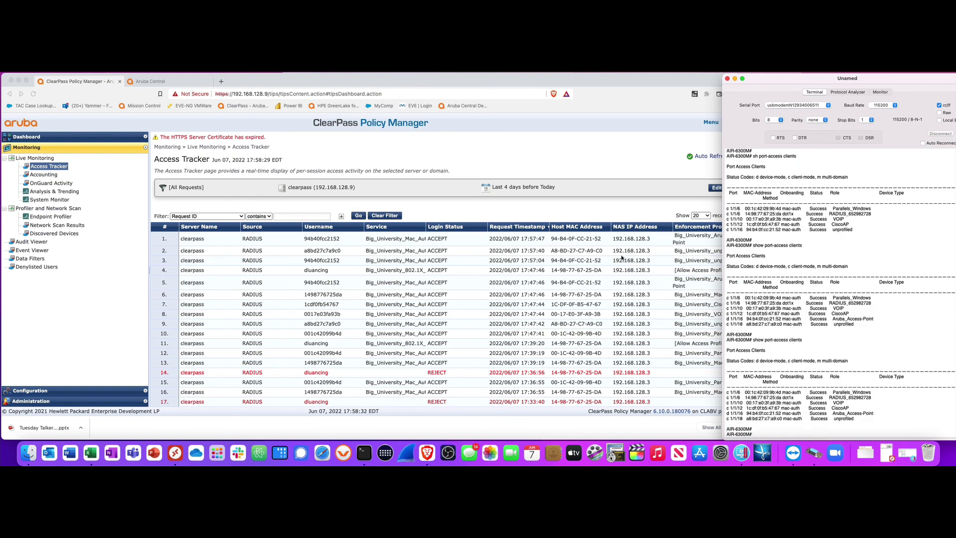
left_click_drag(453, 83, 409, 83)
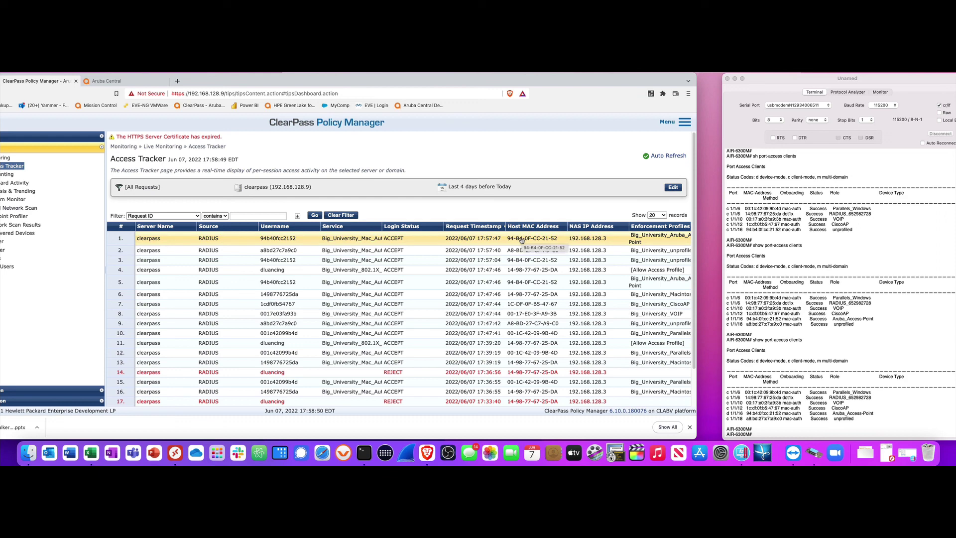
Highlight port 1/1/16's Aruba_Access-Point and earlier unprofiled entries, then show Aruba Central's switch templates
left_click(728, 414)
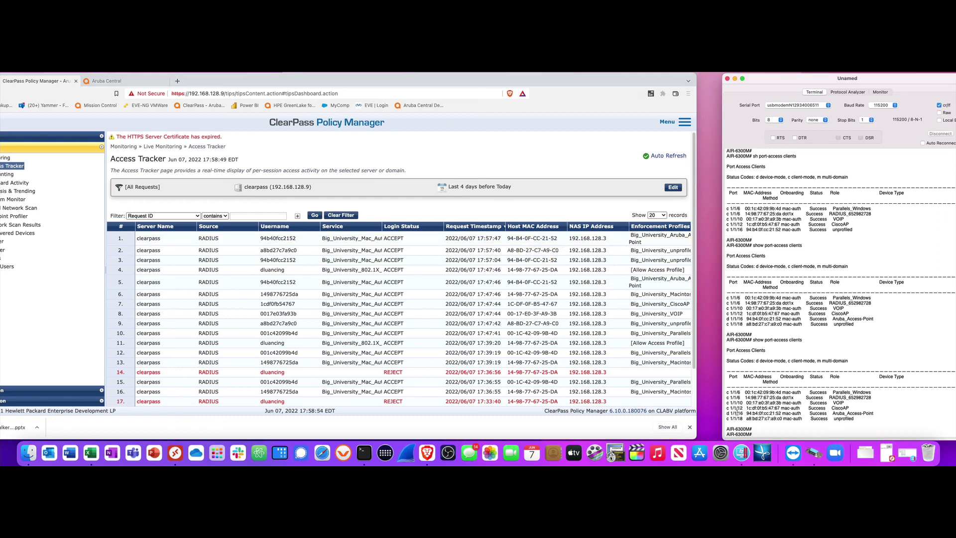
left_click_drag(729, 413, 872, 412)
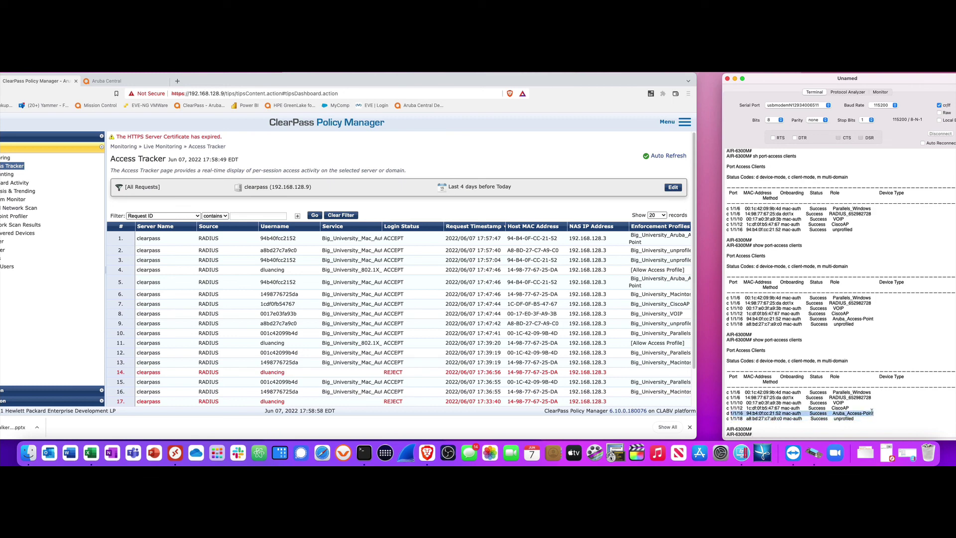
left_click_drag(852, 231, 724, 231)
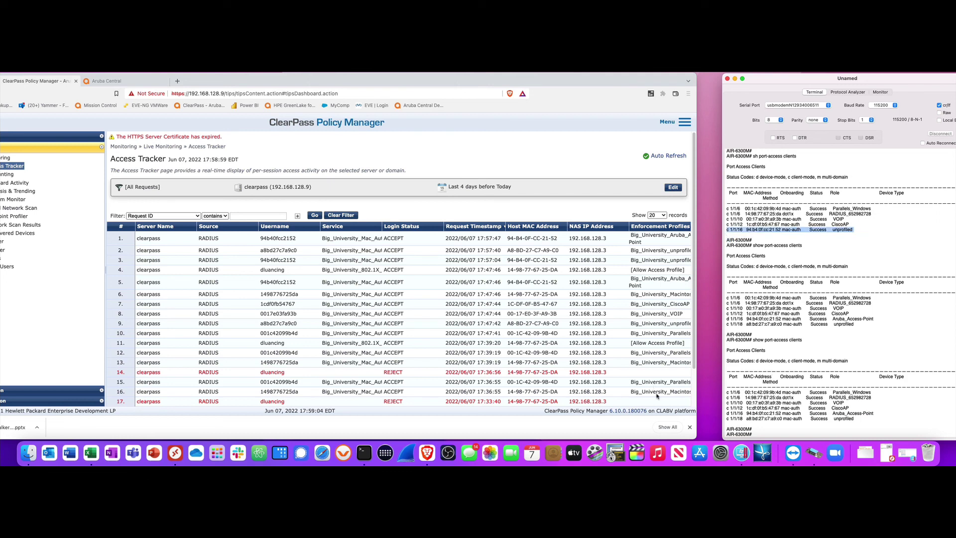
left_click(373, 160)
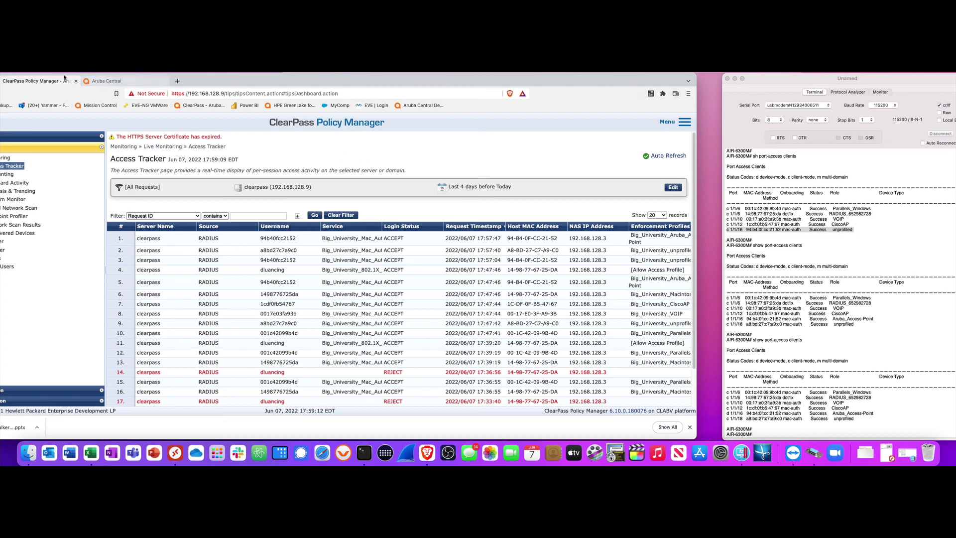
left_click(113, 81)
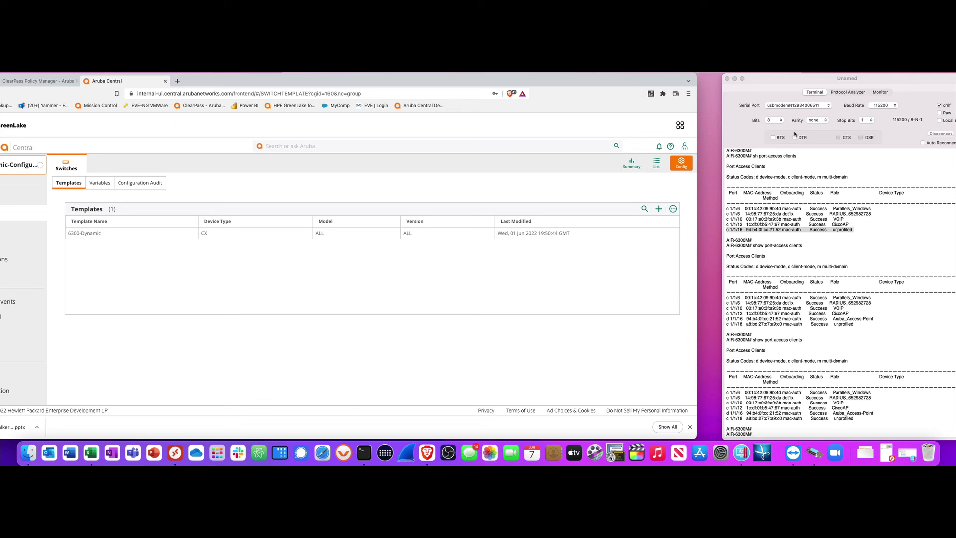
left_click_drag(579, 85, 603, 84)
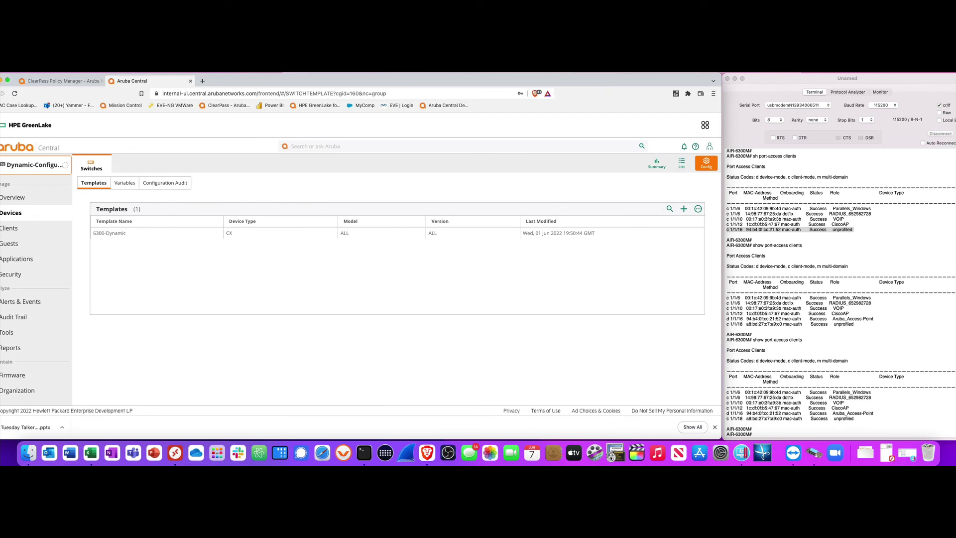
left_click(775, 72)
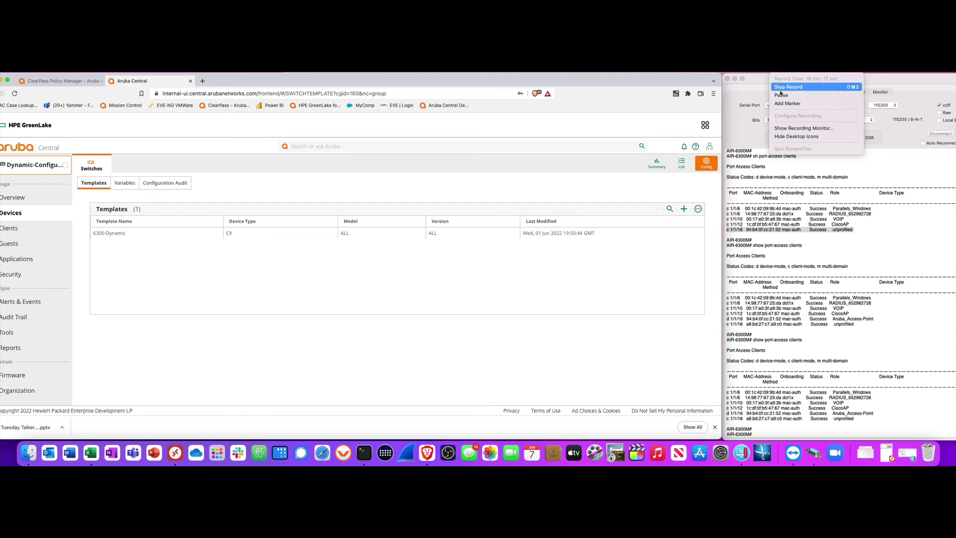